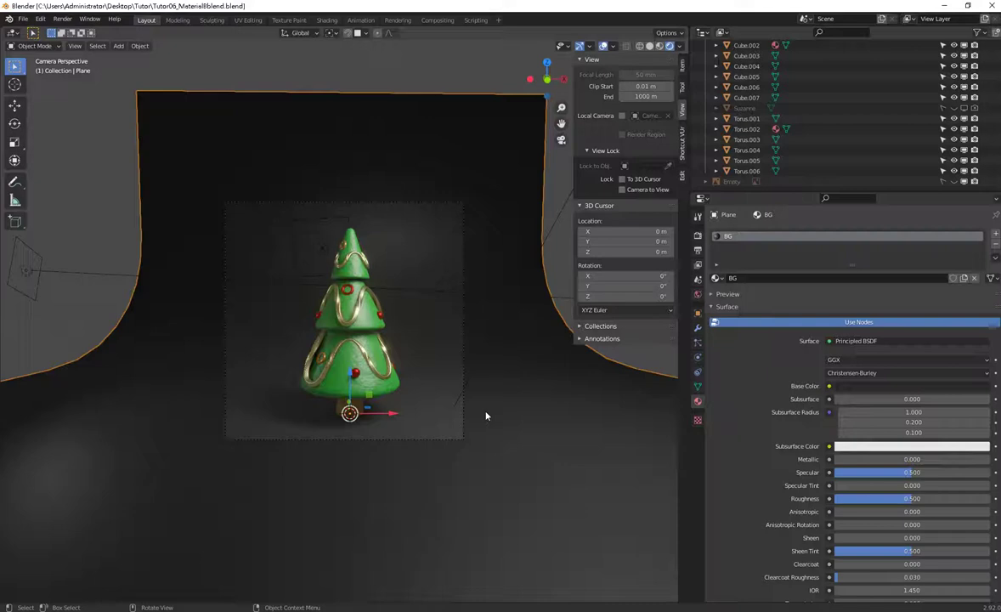
- Switch to the Shading workspace and preview the tree in Material Preview shading
scroll(416, 407, "up", 2)
scroll(417, 406, "up", 2)
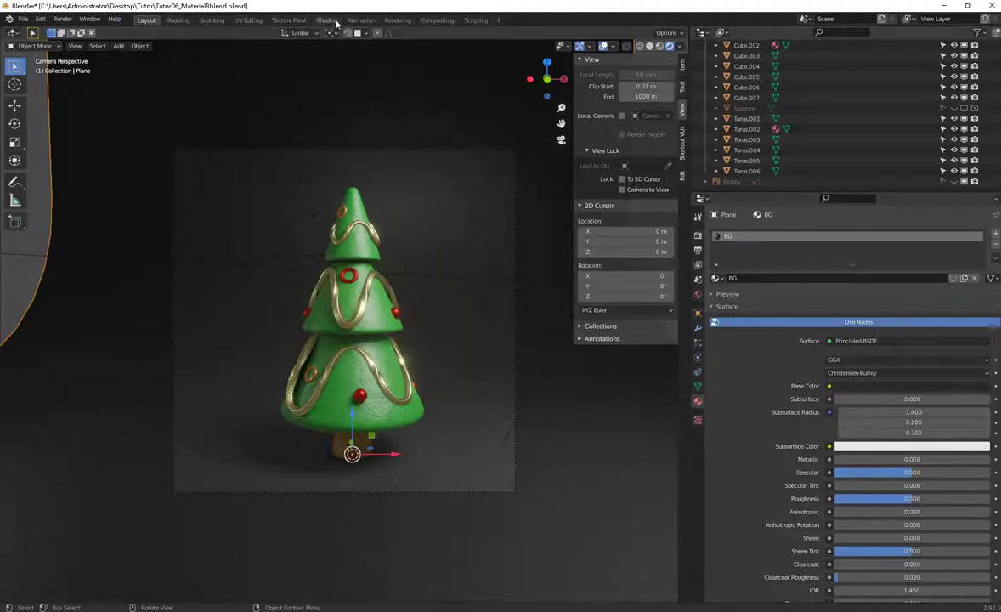
left_click(329, 20)
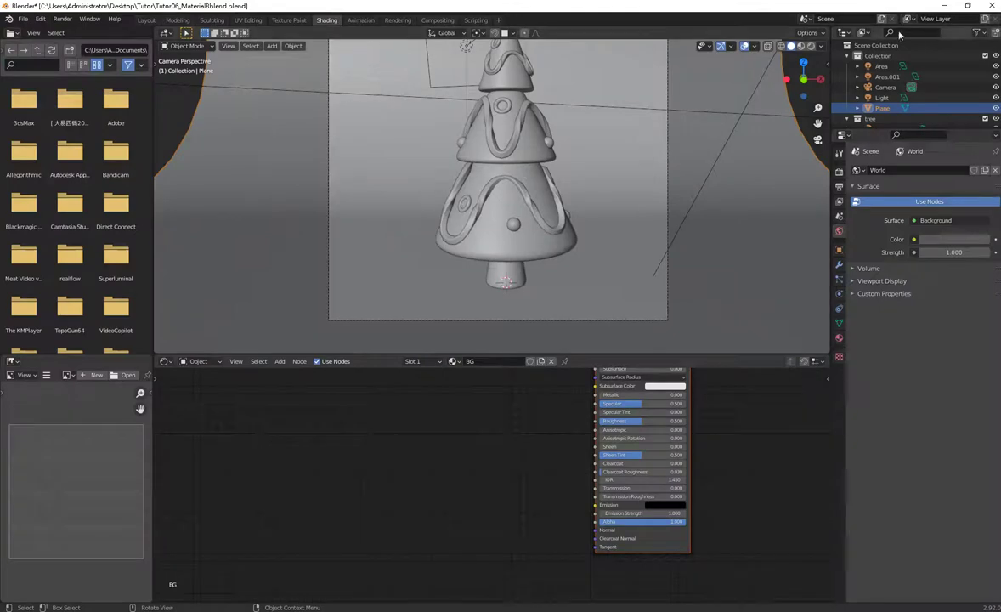
scroll(591, 255, "down", 3)
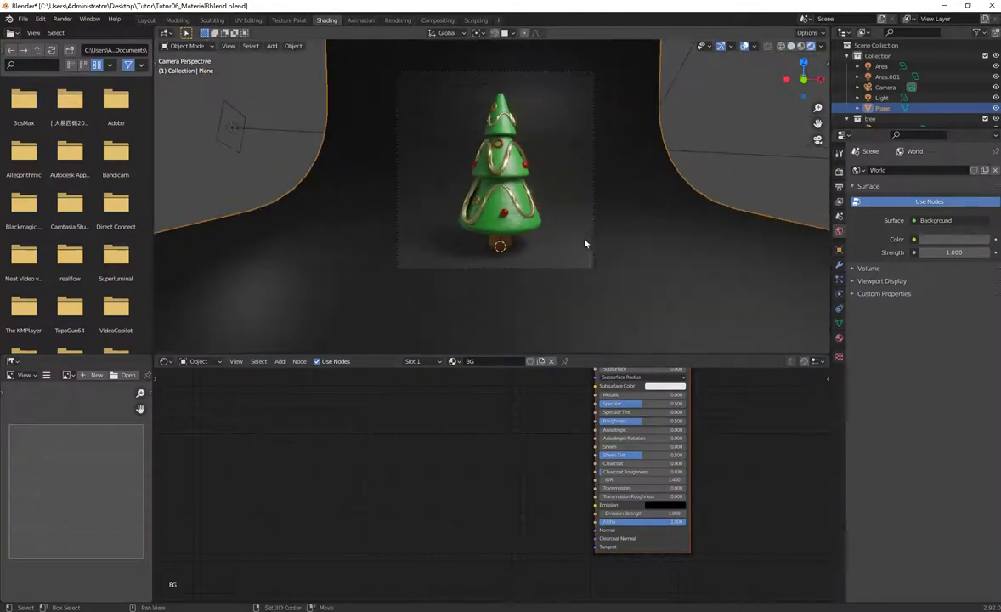
middle_click_drag(585, 244, 516, 291, "shift")
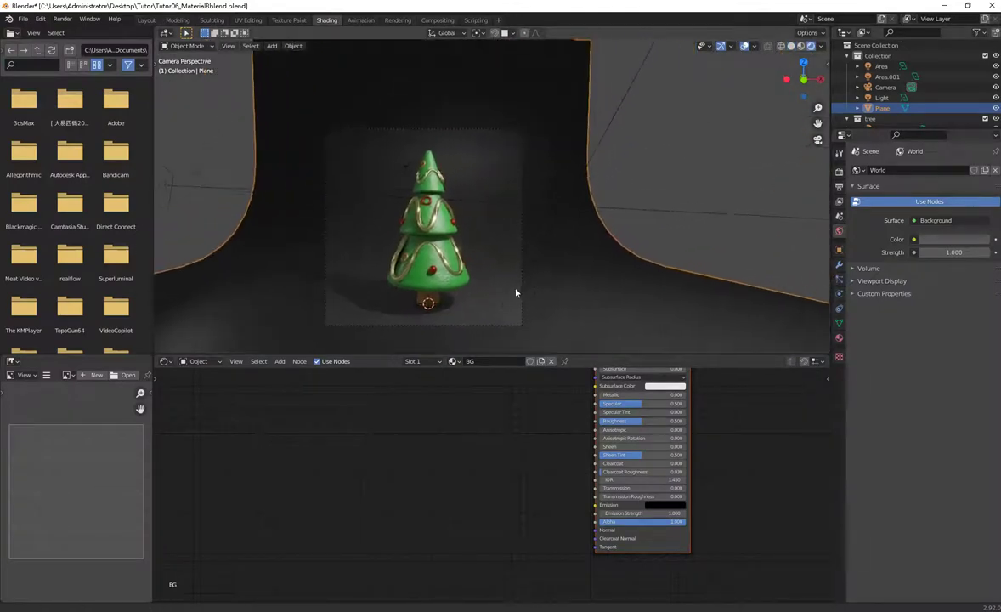
left_click(800, 47)
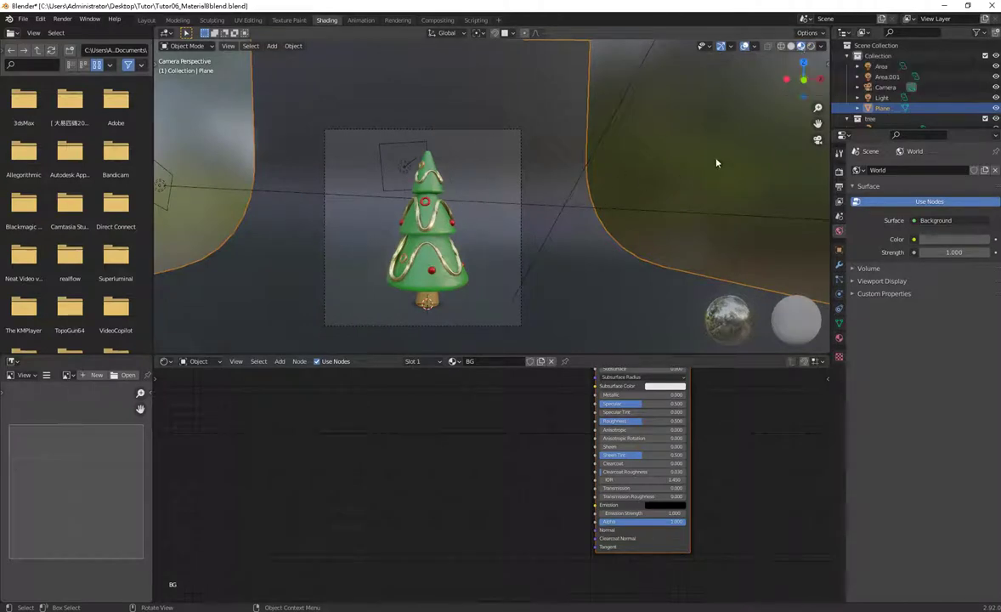
- Switch the viewport to Rendered shading and frame the tree and its shader nodes
scroll(430, 318, "up", 2)
scroll(430, 318, "up", 1)
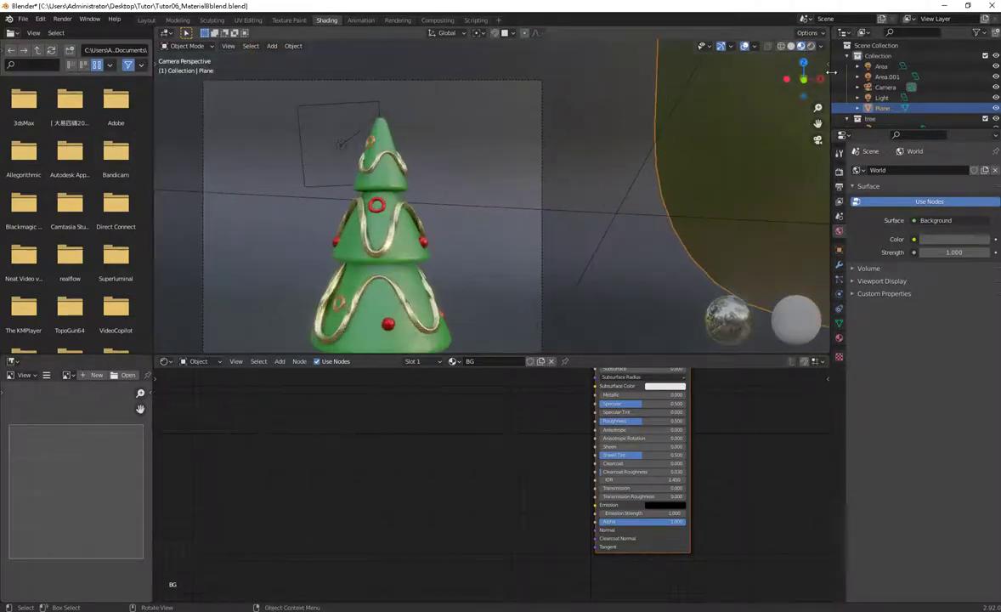
scroll(395, 244, "down", 2)
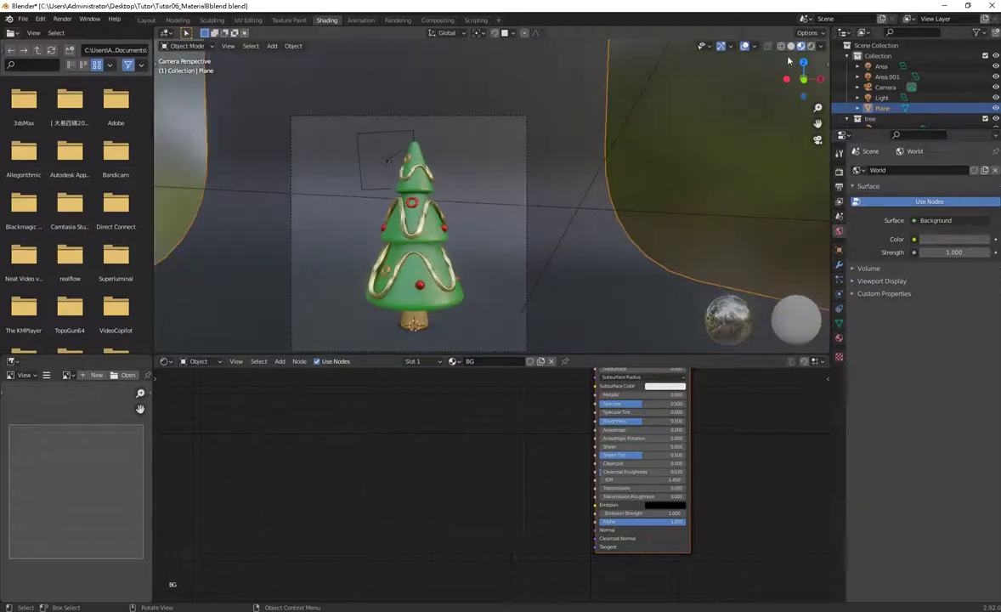
left_click(812, 47)
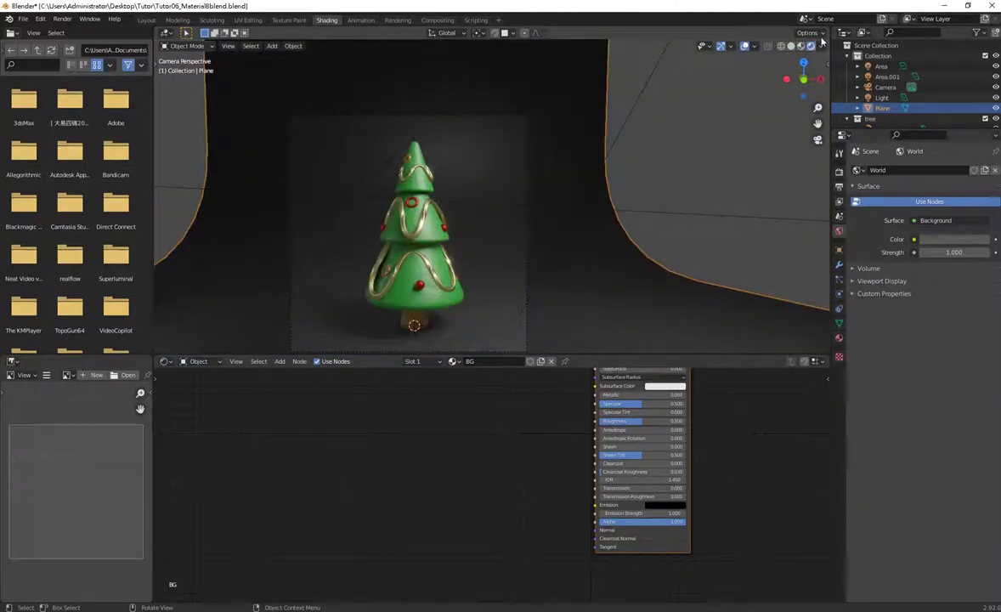
middle_click_drag(489, 284, 530, 241, "shift")
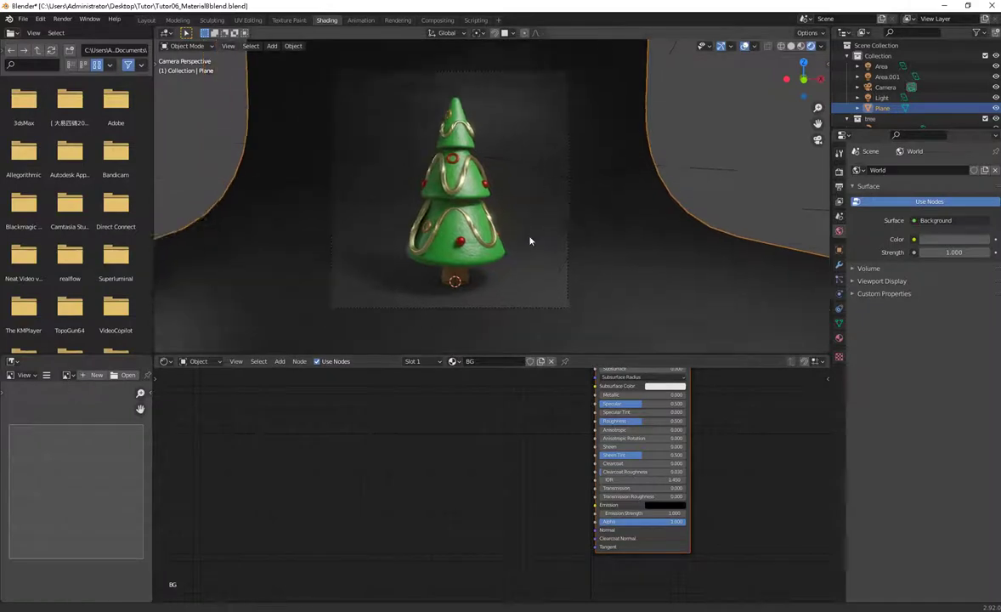
scroll(530, 241, "up", 2)
middle_click_drag(523, 469, 431, 473)
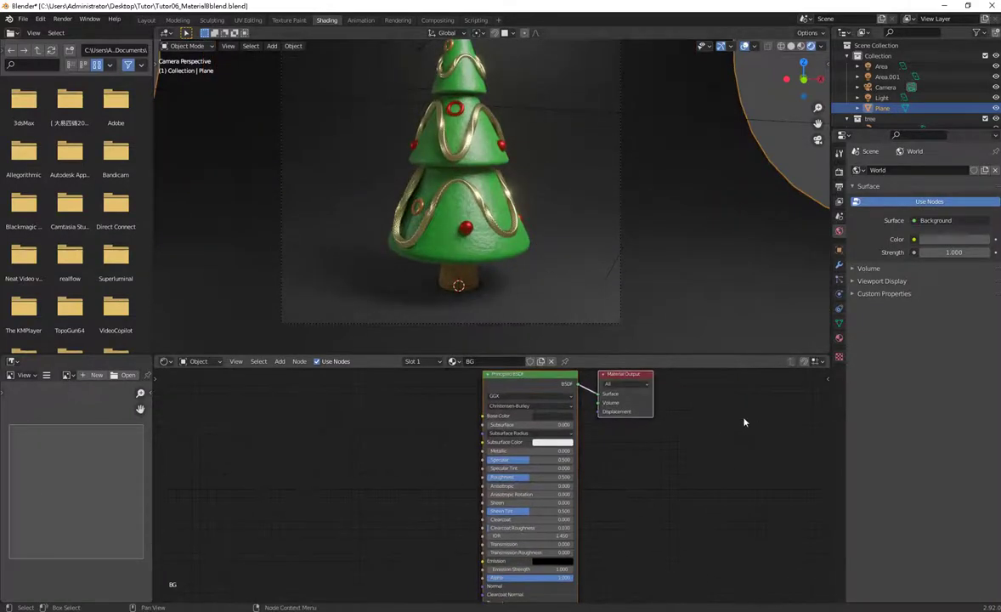
- Select the tree cone and bring its Green material nodes into view
left_click(839, 338)
left_click(412, 185)
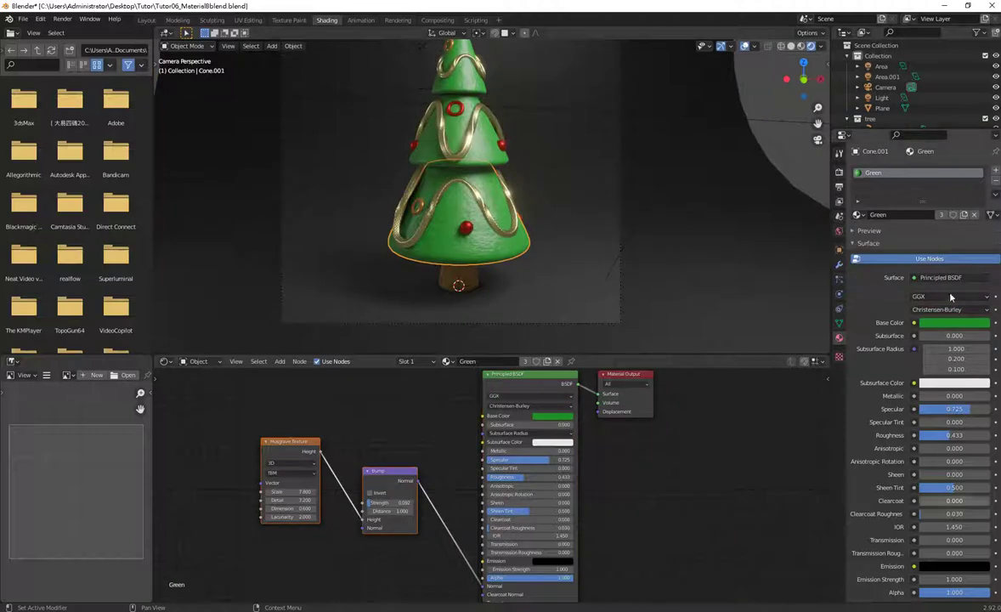
scroll(552, 504, "down", 2)
scroll(602, 522, "up", 1)
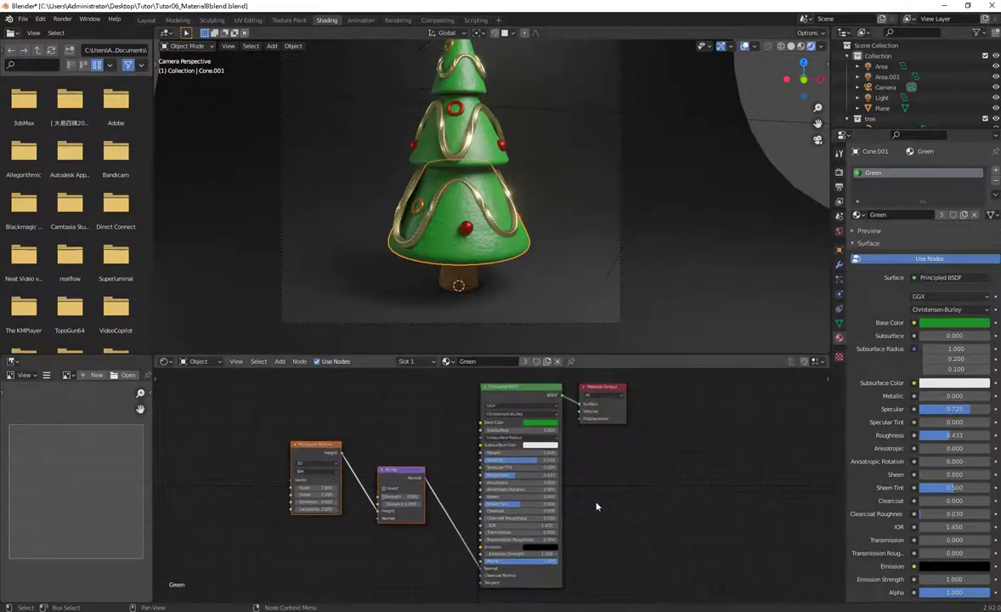
left_click_drag(642, 386, 306, 570)
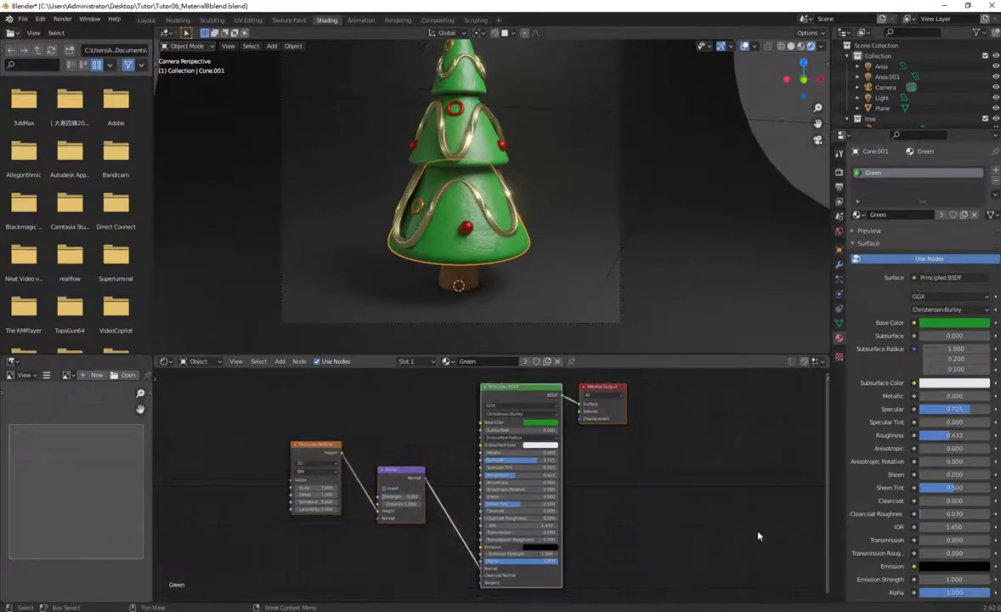
- Unplug the Bump output from the Principled BSDF Normal input
scroll(497, 518, "up", 1)
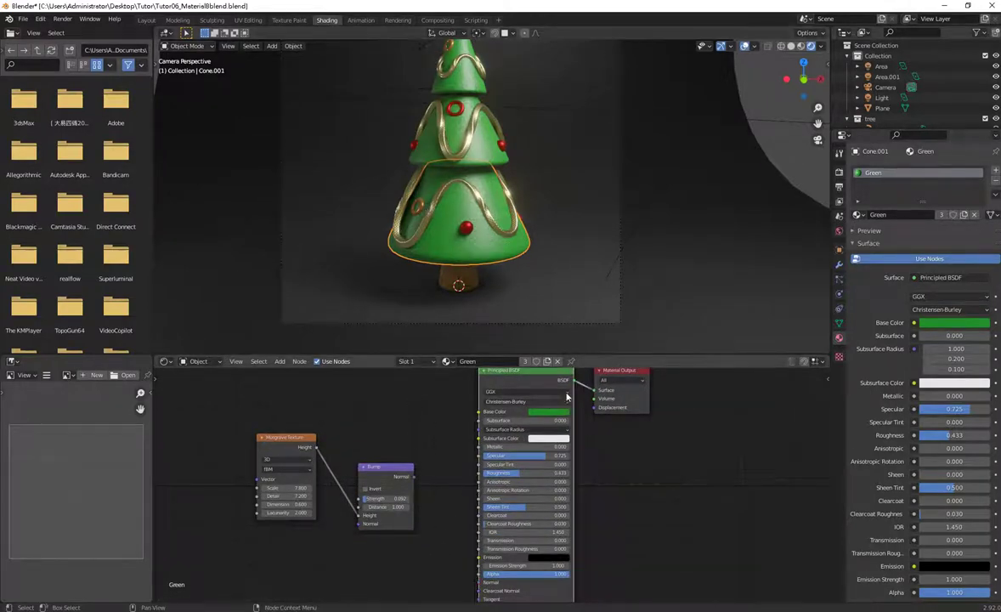
middle_click_drag(655, 465, 641, 461)
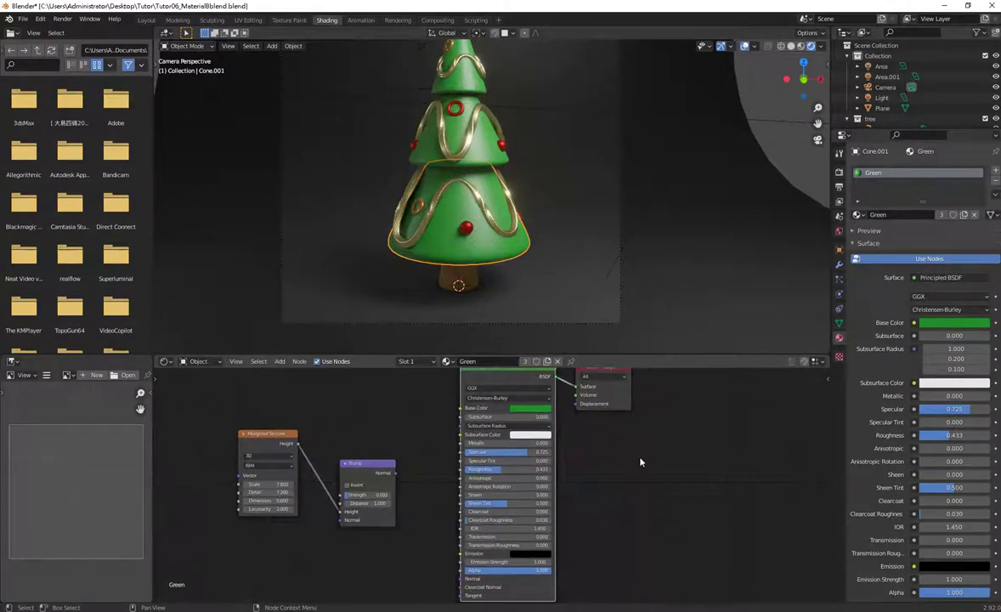
left_click(257, 437)
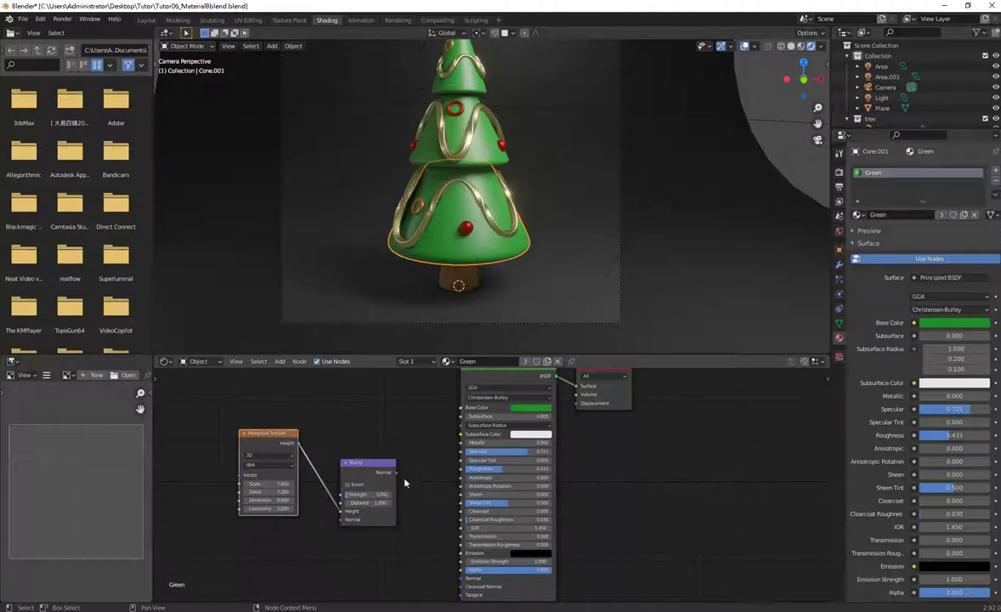
left_click_drag(396, 472, 448, 585)
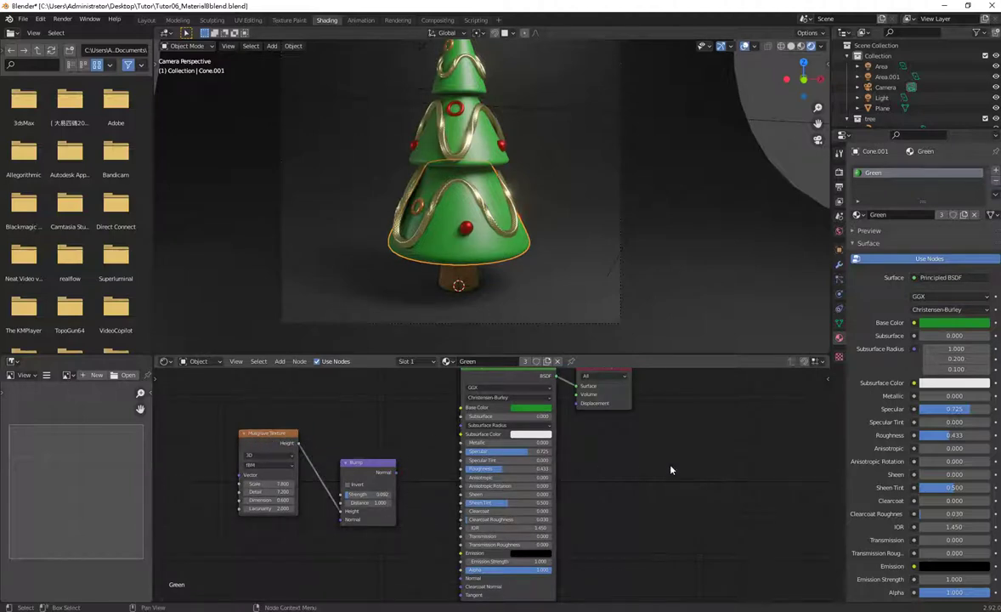
middle_click_drag(671, 469, 656, 519)
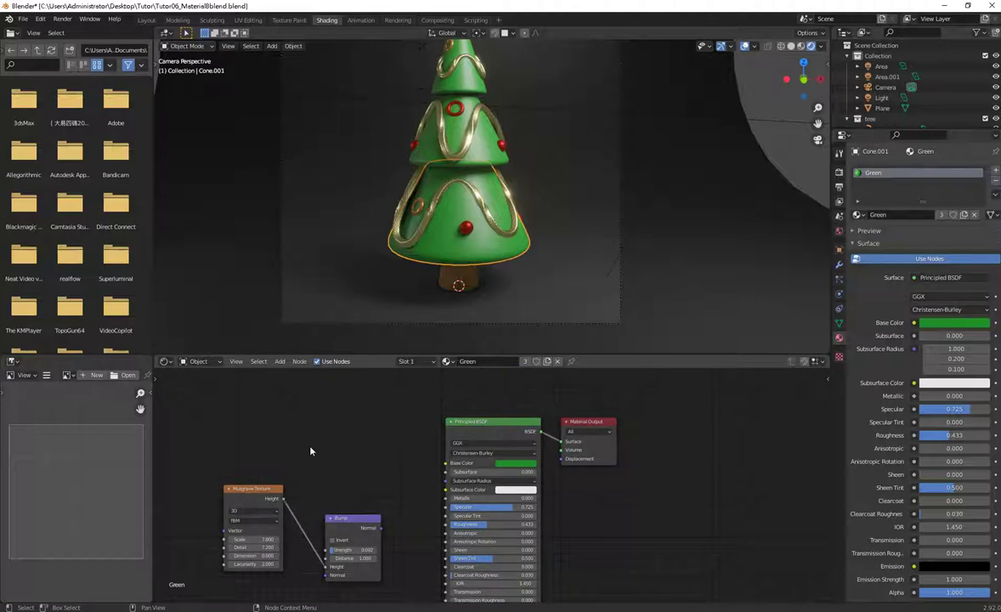
- Preview the Musgrave texture directly on the tree, then undo the preview
left_click(252, 520)
key("shift+a")
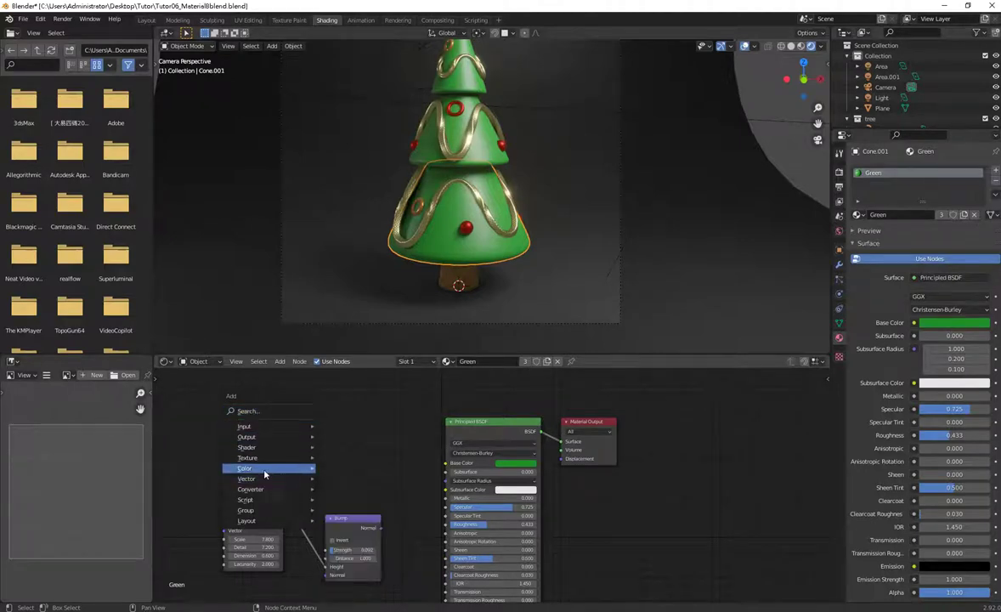
mouse_move(247, 458)
left_click(334, 414)
left_click_drag(283, 498, 562, 442)
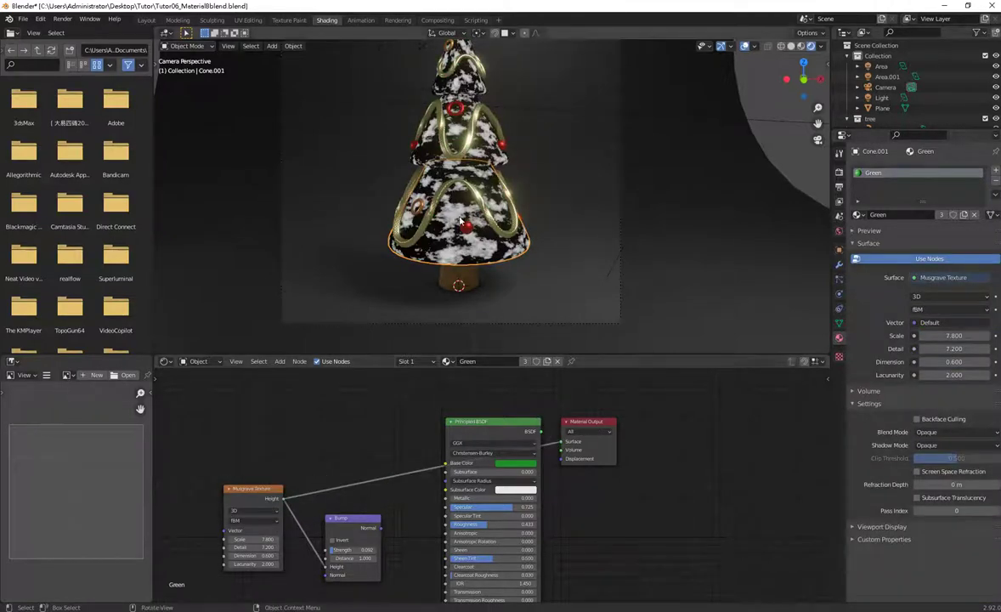
key("ctrl+z")
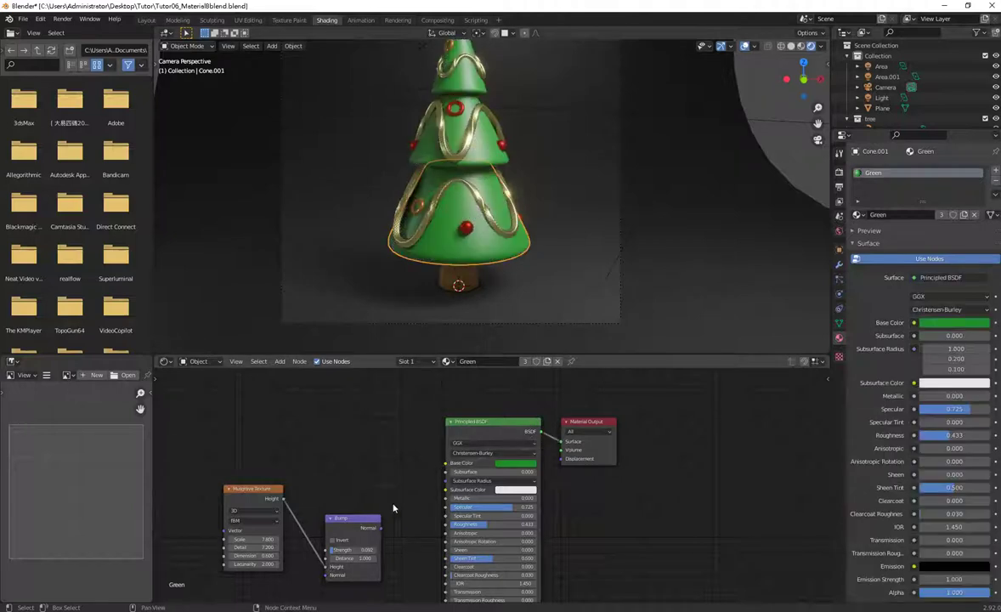
- Reconnect Bump to the BSDF Normal and show the stem's Stem material nodes
middle_click_drag(394, 508, 379, 444)
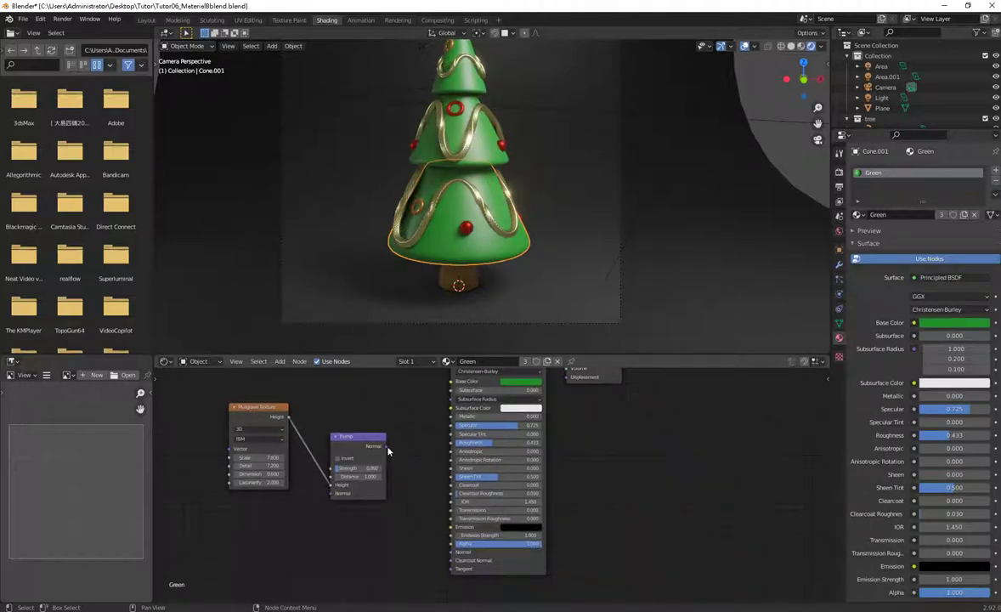
left_click_drag(385, 446, 452, 553)
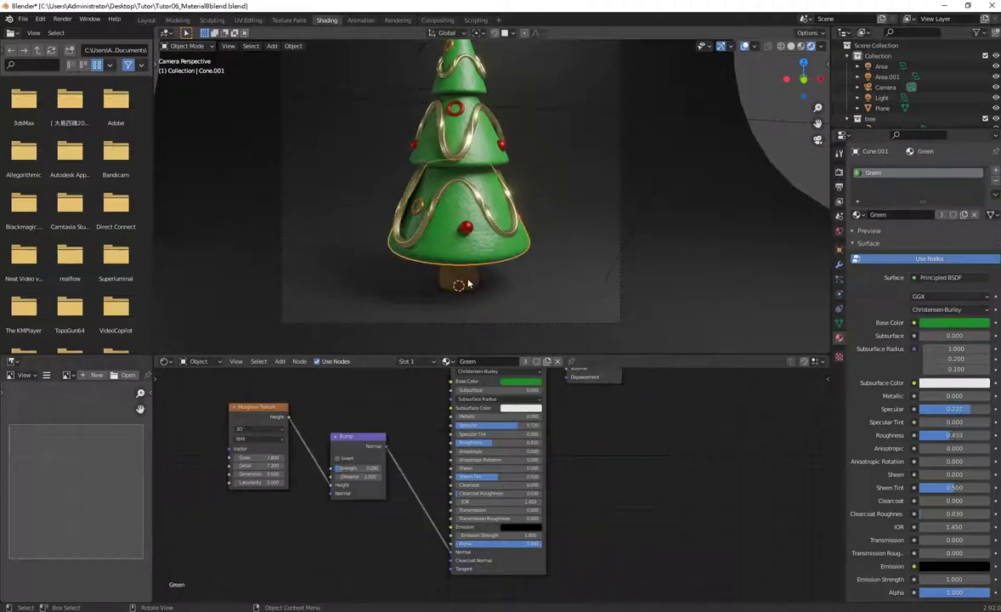
left_click(459, 284)
key("Home")
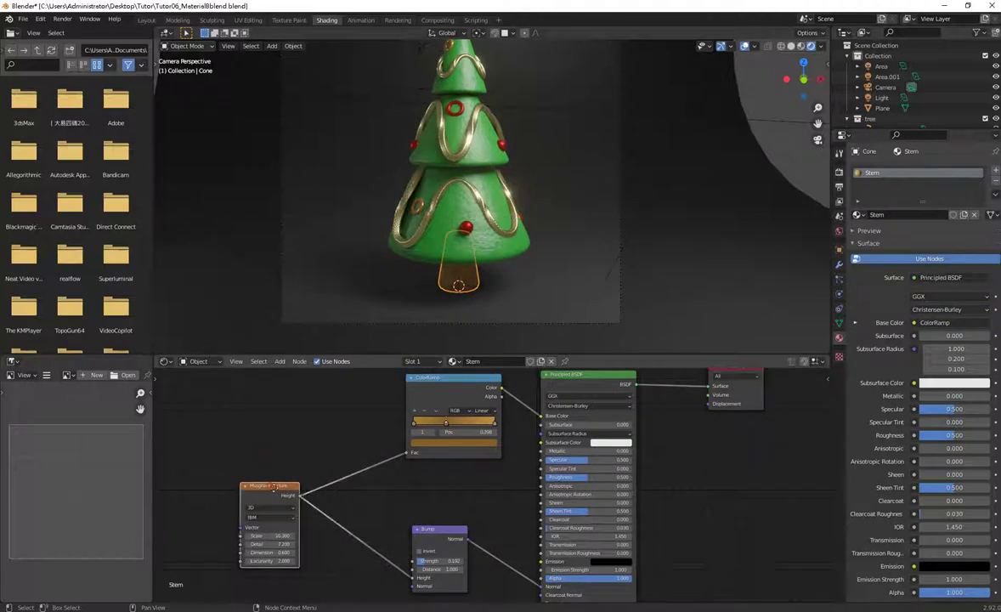
- Select the upper tree tier Cone.002 to display its Green material nodes
middle_click_drag(367, 434, 304, 466)
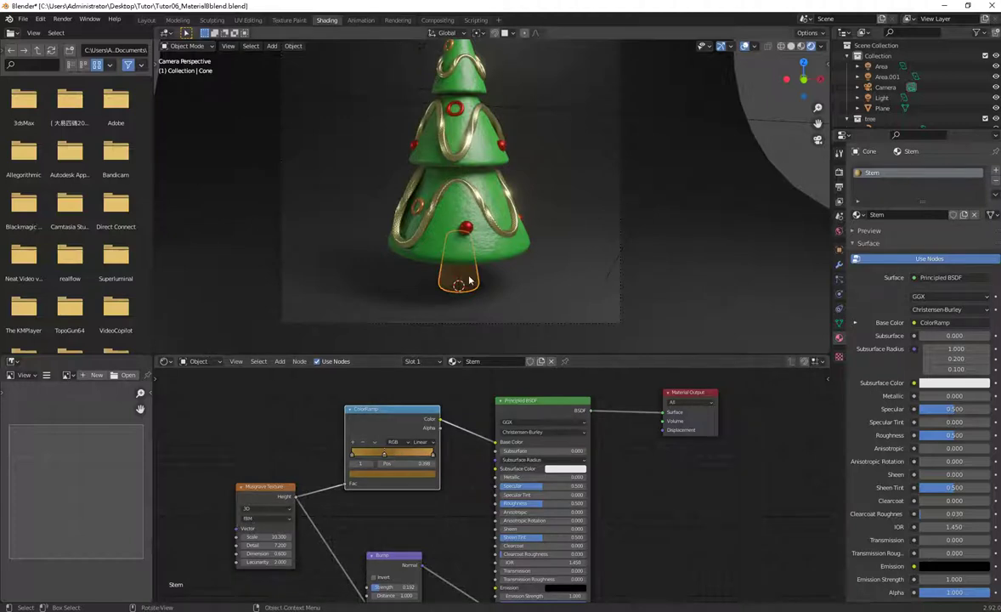
left_click(481, 197)
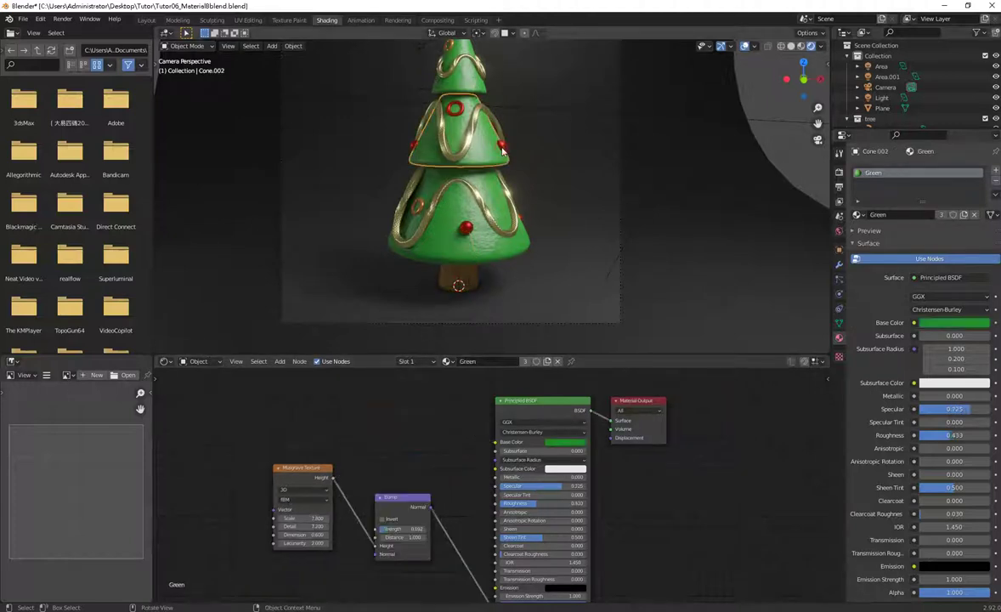
- Inspect the garland, red ornament and orange ring materials, ending on the red ornament
left_click(481, 202)
left_click(468, 231)
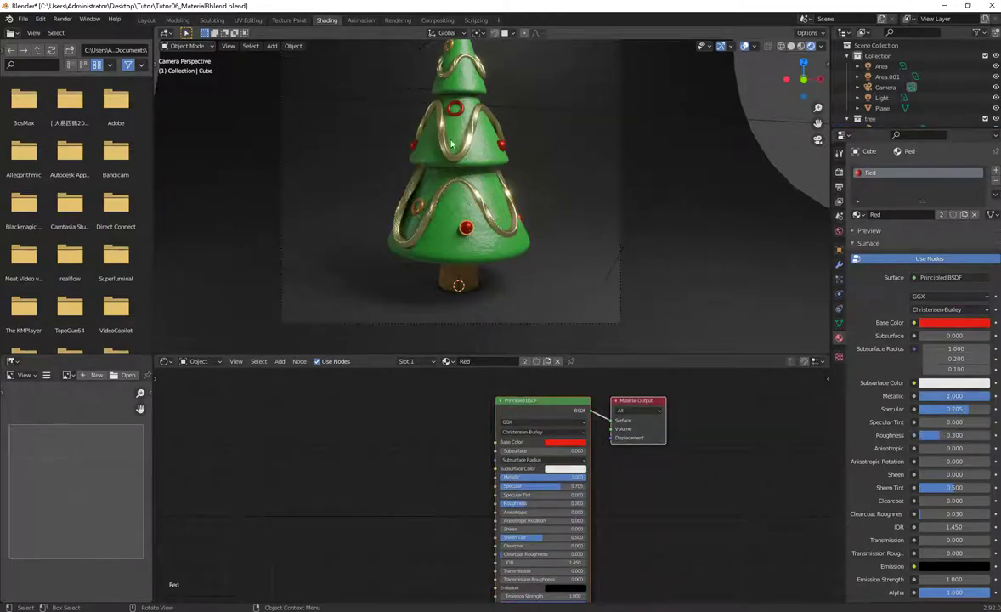
left_click(469, 231)
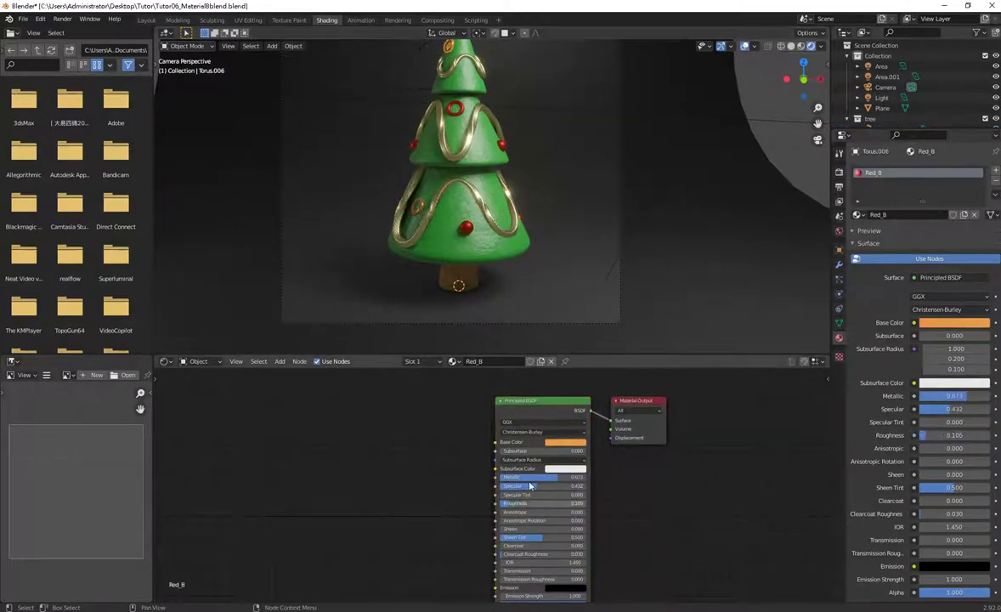
left_click(468, 229)
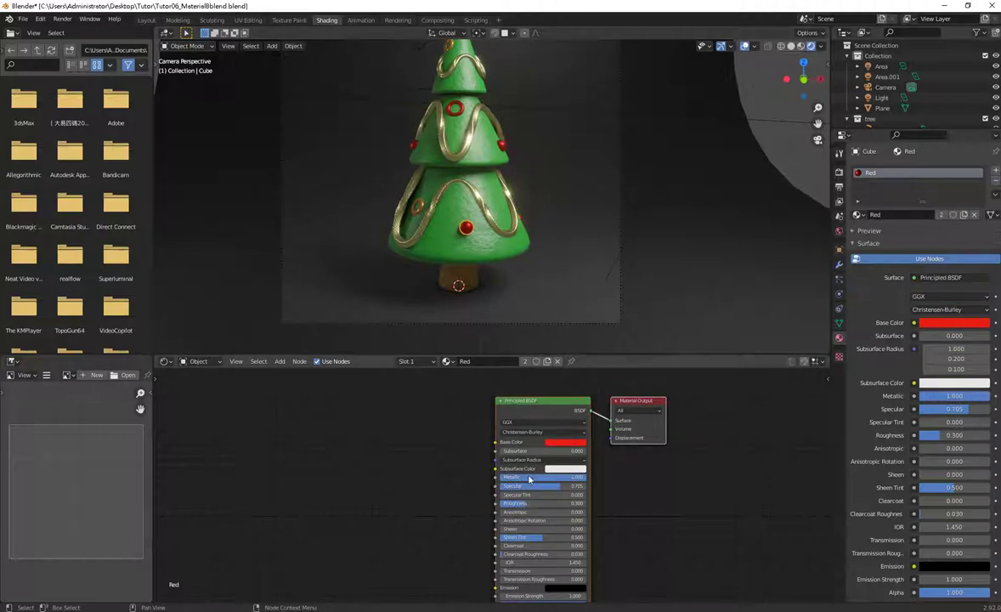
- Set the red material roughness to 0.273 and the orange ring metallic to 0.586
scroll(438, 268, "up", 3)
scroll(438, 268, "up", 2)
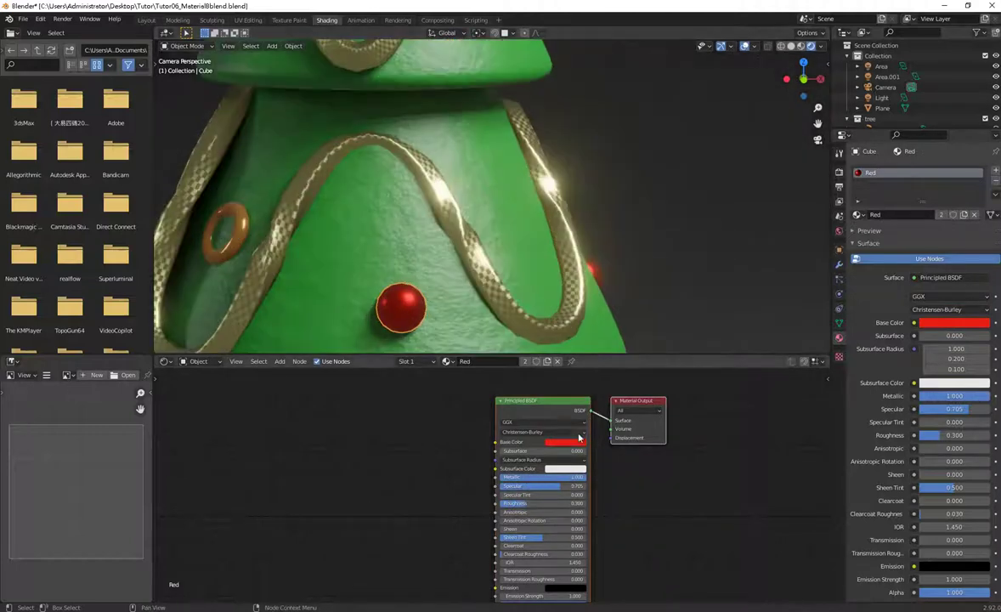
left_click_drag(531, 504, 520, 503)
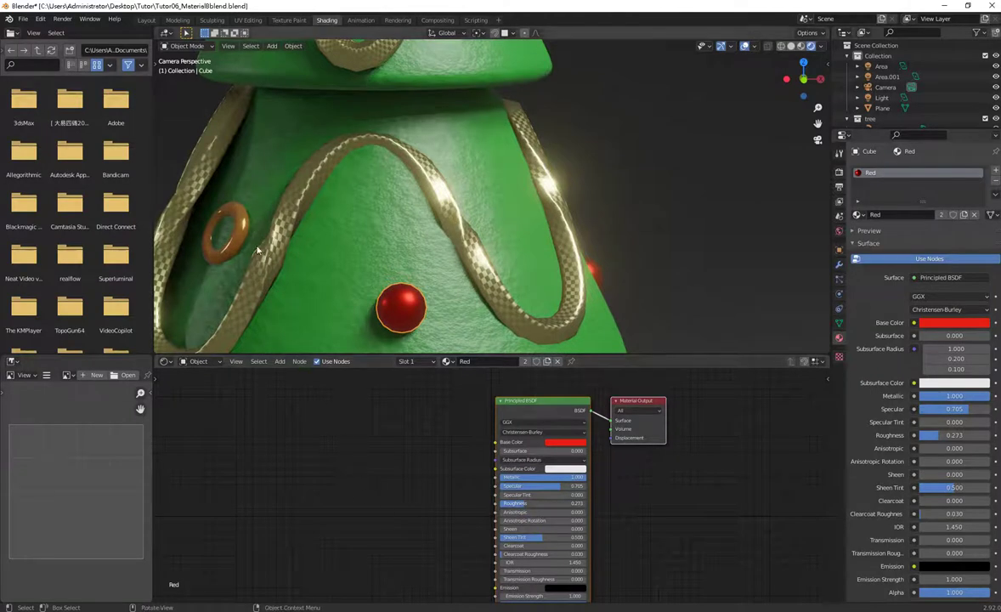
left_click(238, 229)
left_click_drag(535, 477, 527, 501)
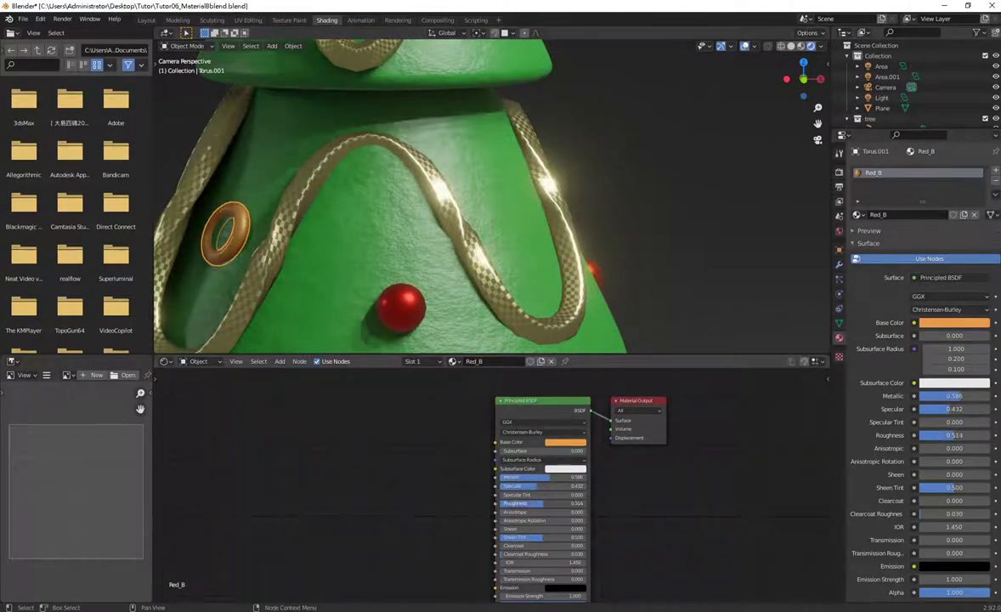
- Reconnect the gold garland's Checker Texture Color to Roughness
left_click(449, 259)
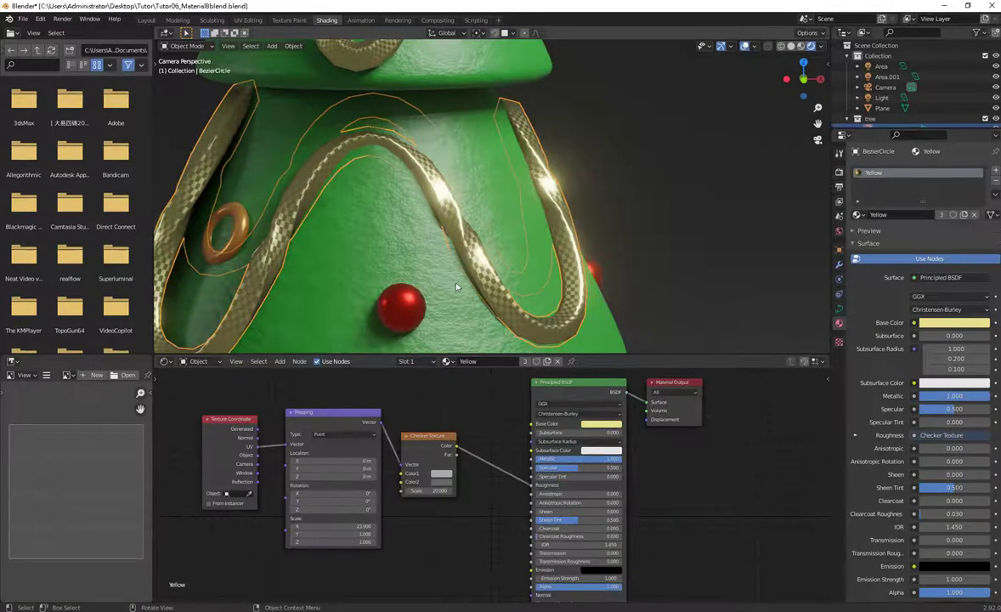
scroll(409, 223, "down", 2)
scroll(413, 246, "down", 3)
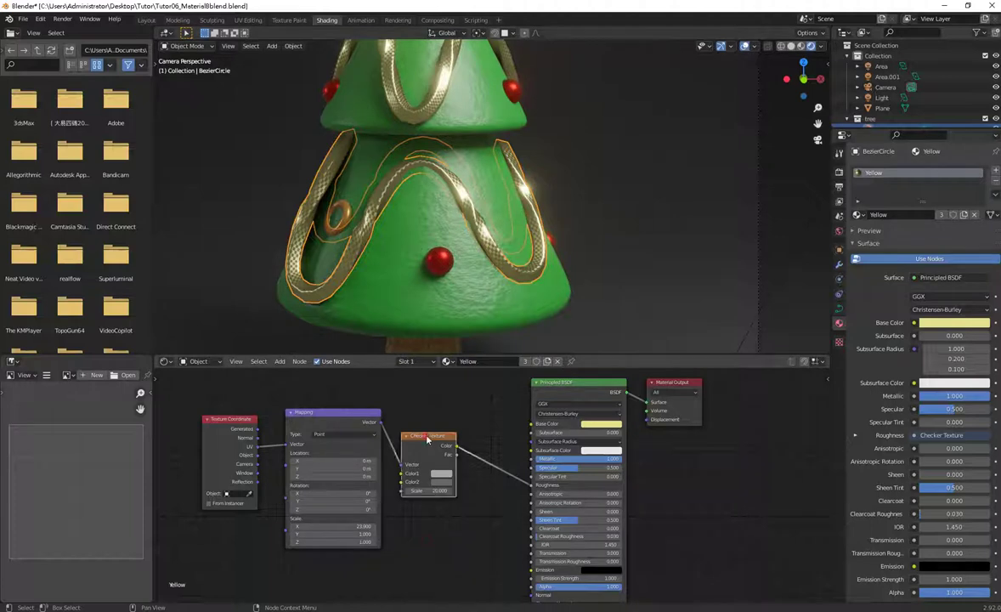
mouse_move(424, 436)
left_mouse_down()
mouse_move(431, 451)
mouse_move(428, 443)
left_mouse_up()
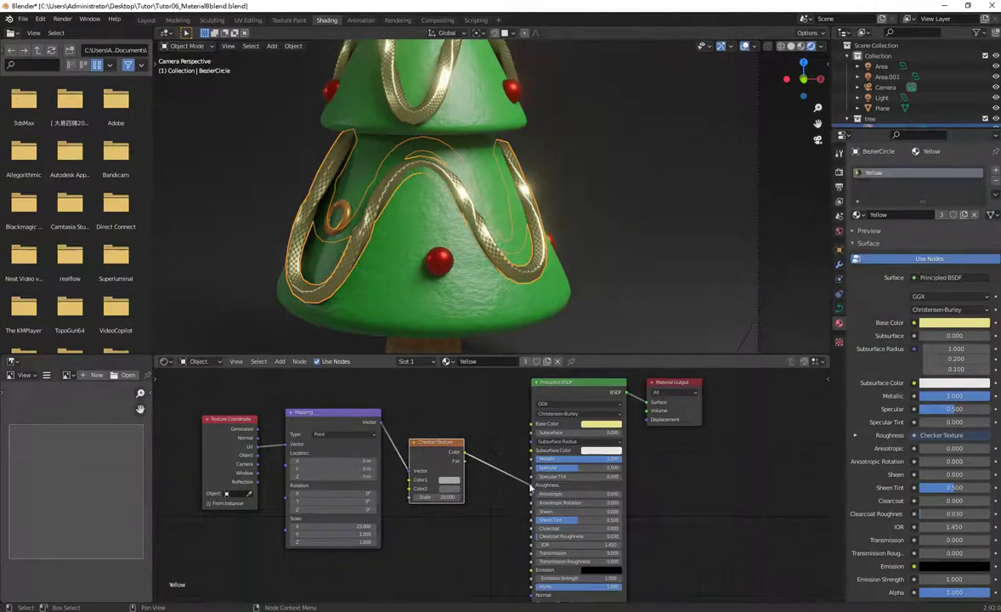
left_click_drag(532, 485, 513, 487)
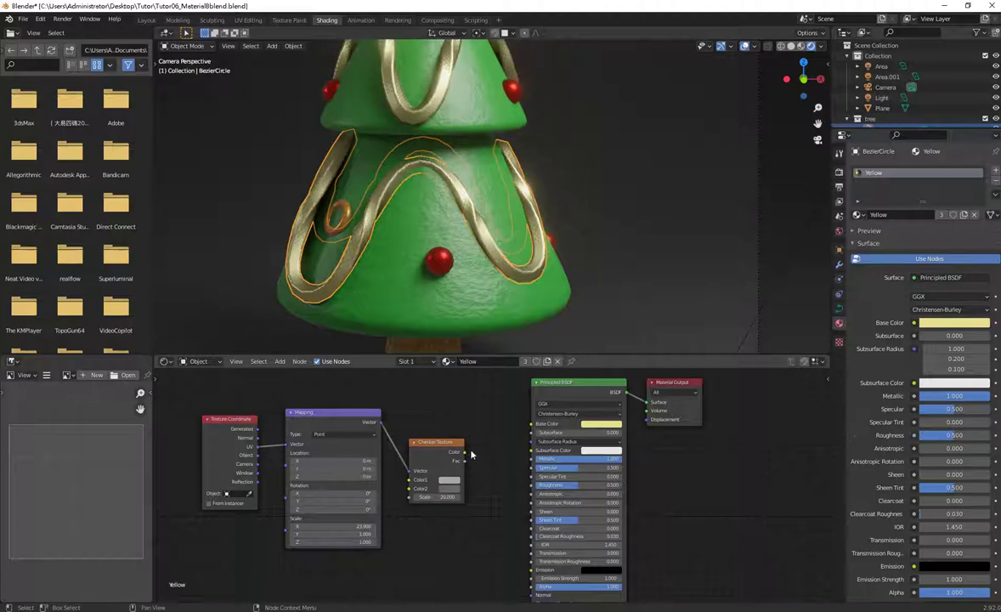
left_click_drag(464, 452, 533, 486)
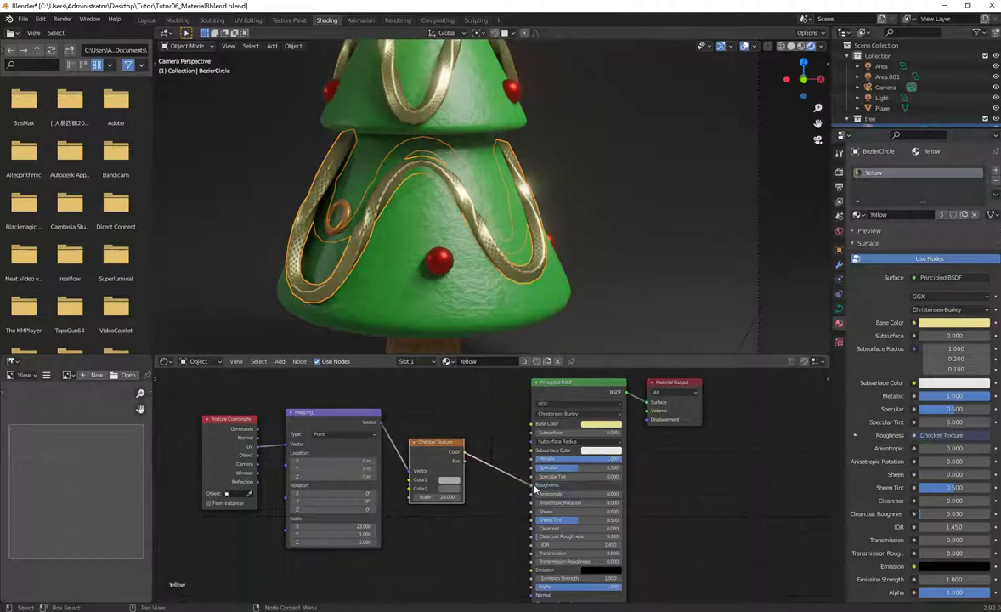
- Reposition the Checker Texture and delete the Texture Coordinate and Mapping nodes
left_click_drag(226, 421, 222, 421)
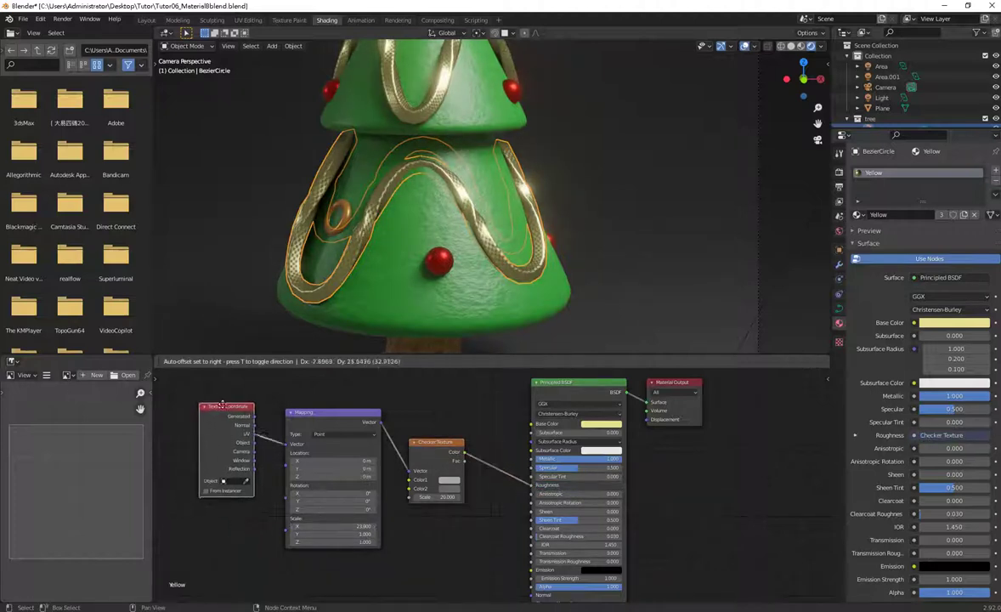
left_click(414, 473)
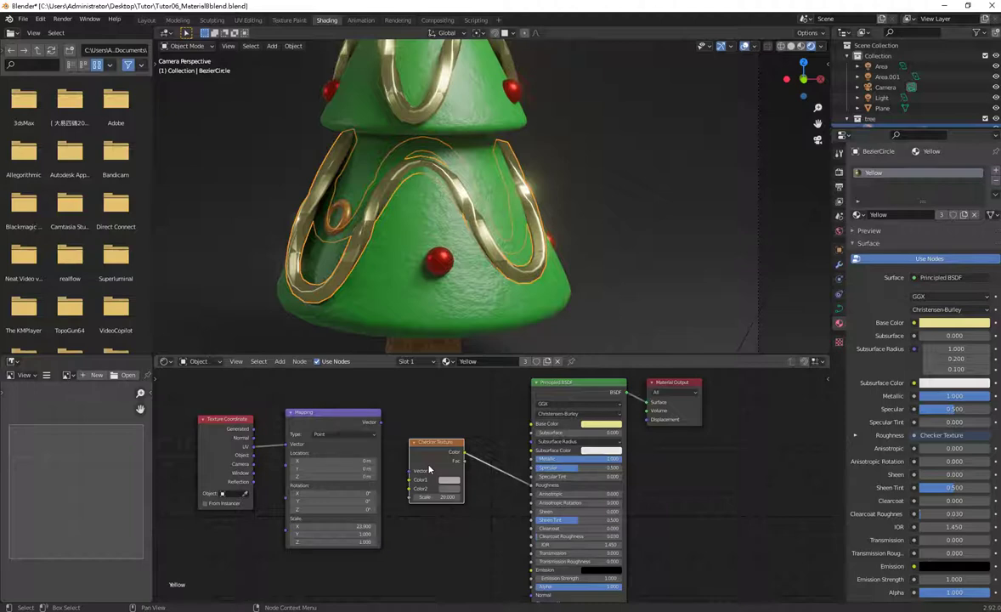
left_click_drag(437, 443, 424, 425)
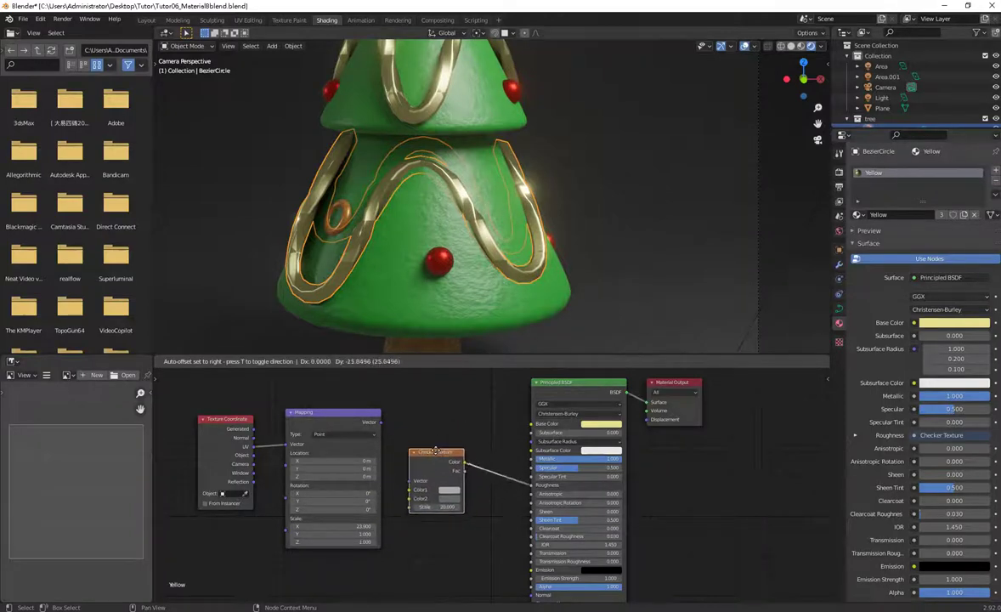
left_click_drag(424, 426, 436, 449)
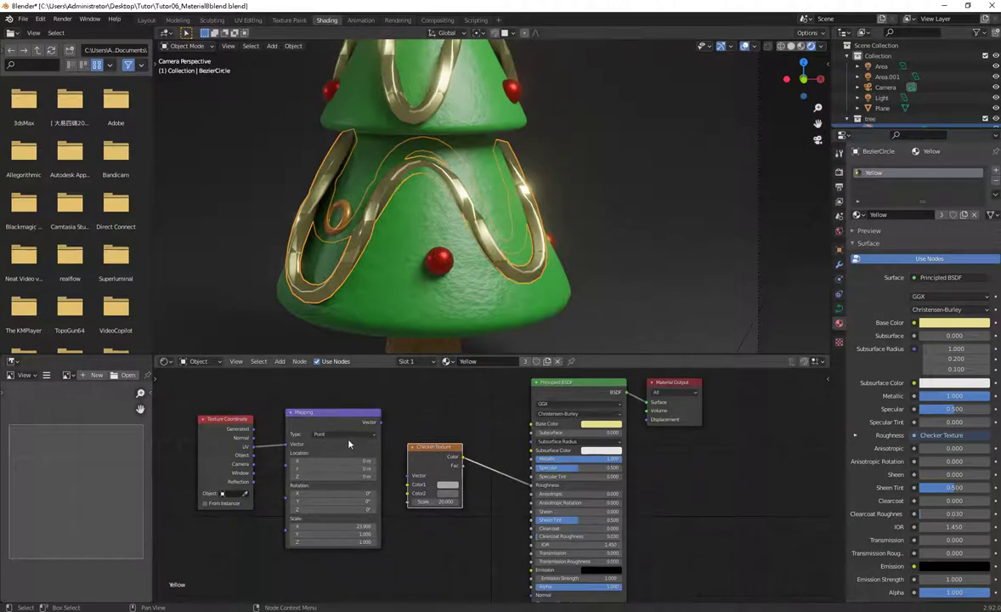
left_click_drag(345, 397, 225, 548)
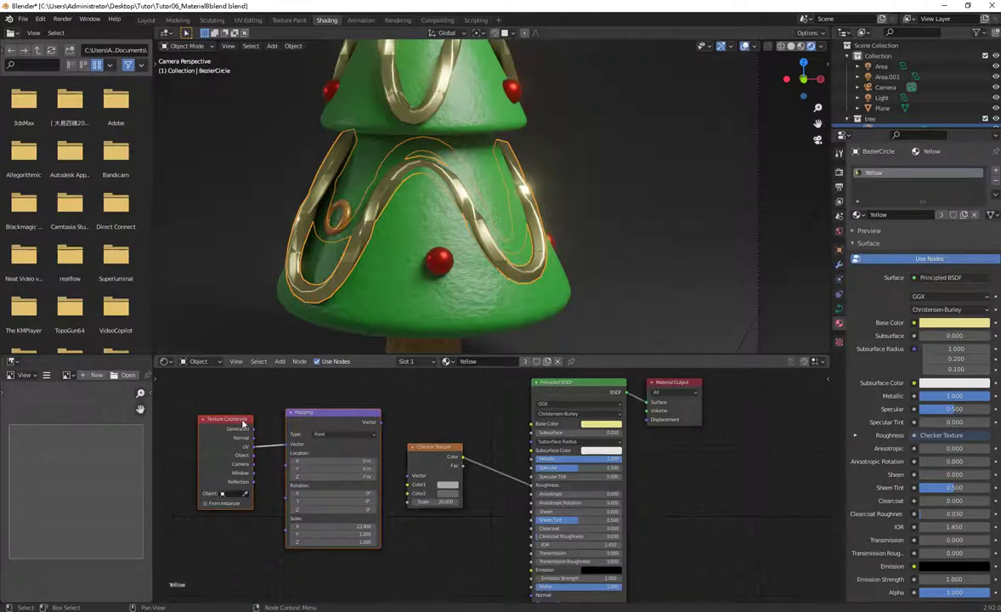
key("x")
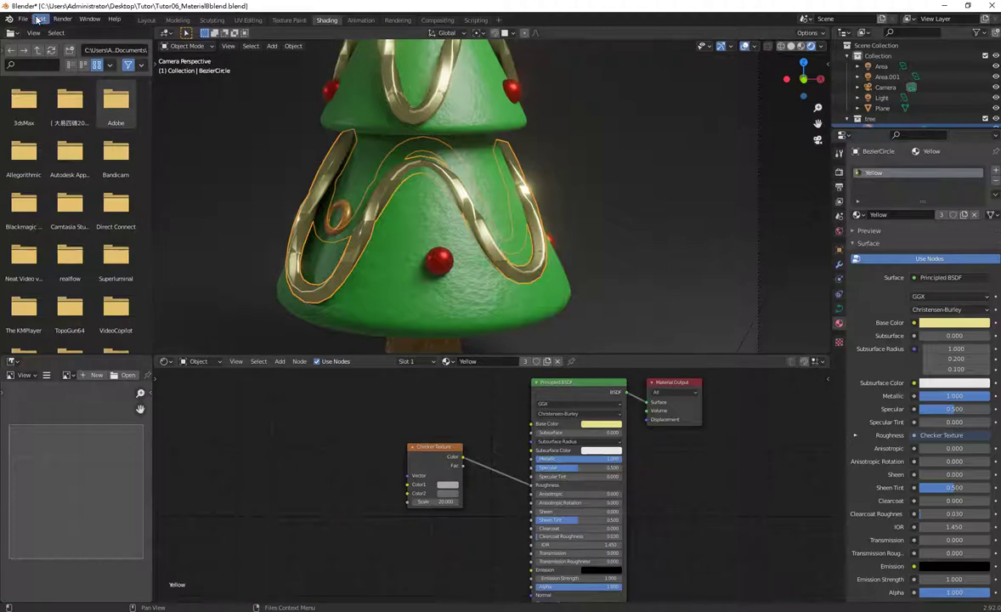
left_click(40, 19)
left_click(66, 168)
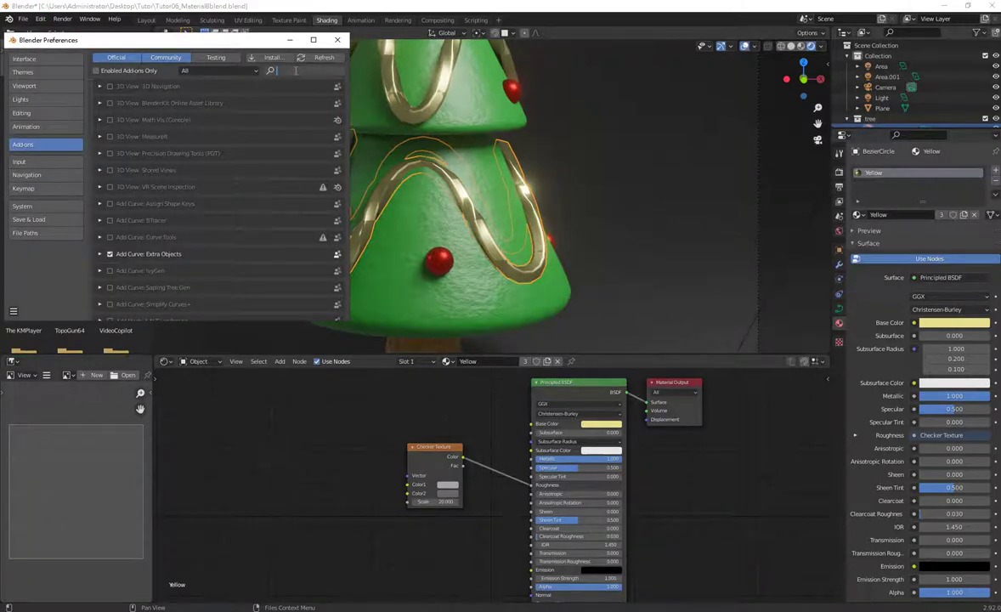
type("Node")
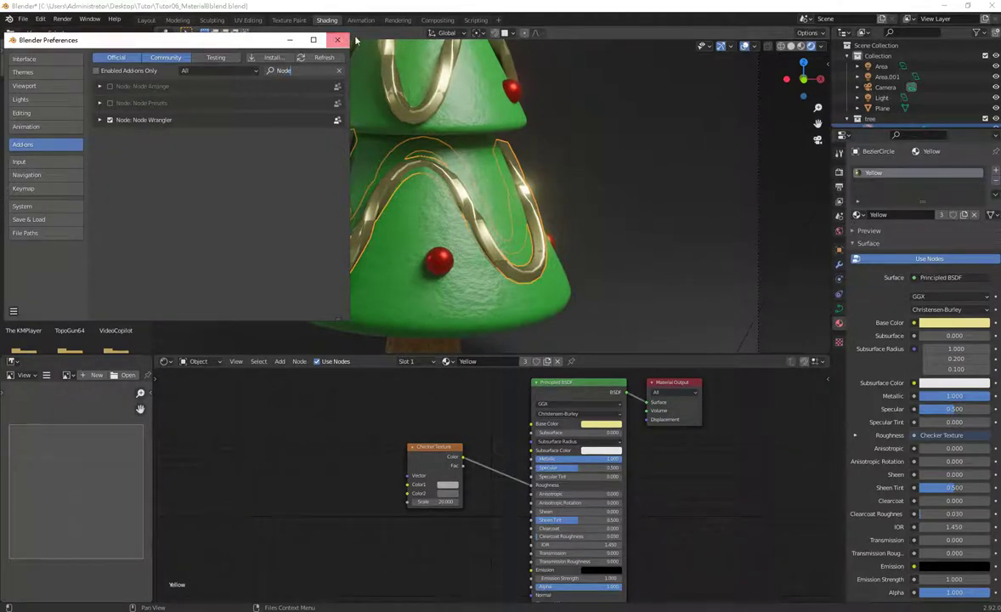
left_click(337, 40)
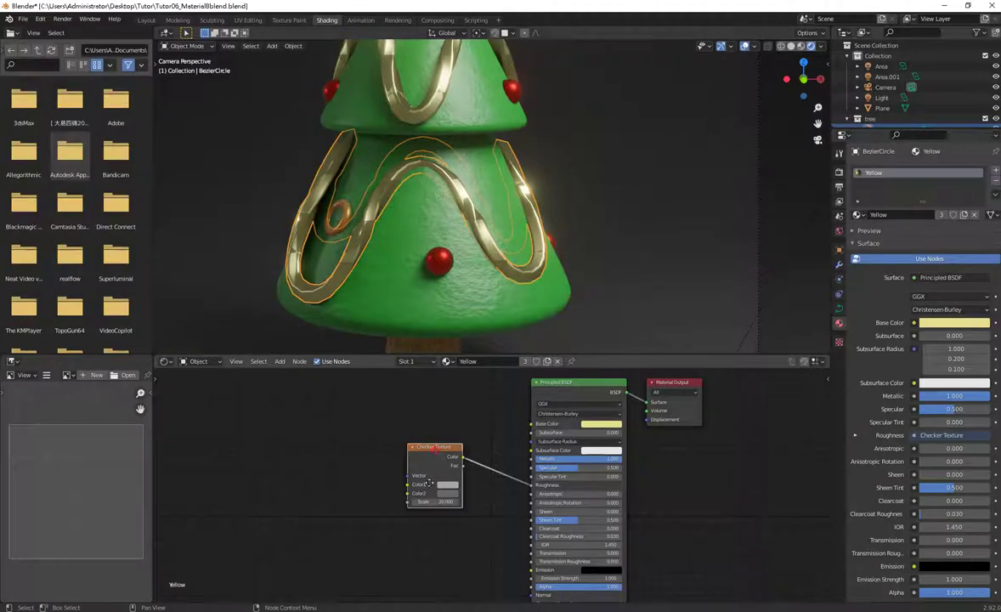
- Add linked Texture Coordinate and Mapping nodes to the Checker Texture with Ctrl+T and tidy them
left_click_drag(434, 448, 434, 474)
left_click(676, 406)
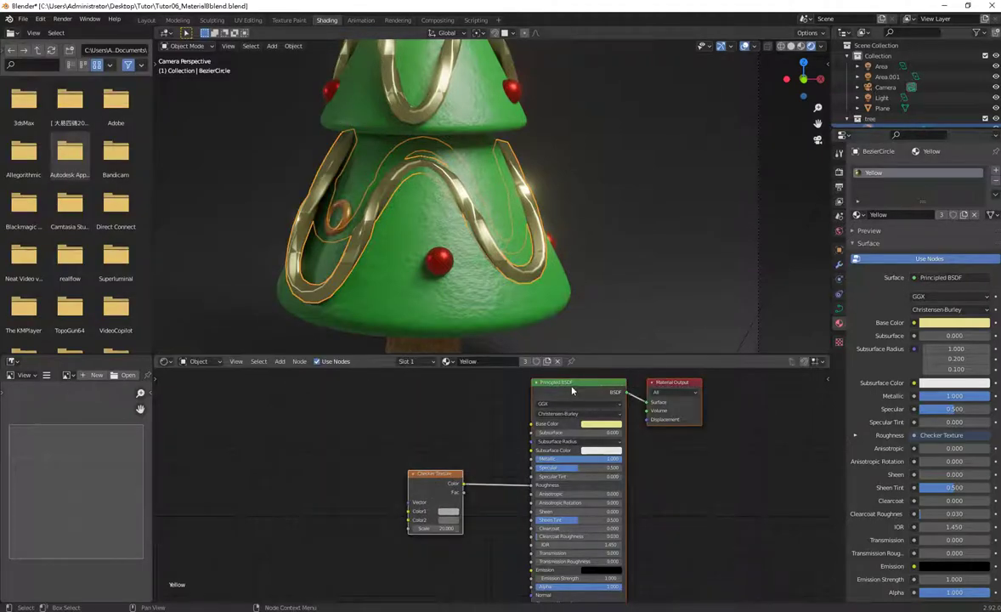
middle_click_drag(572, 390, 584, 393)
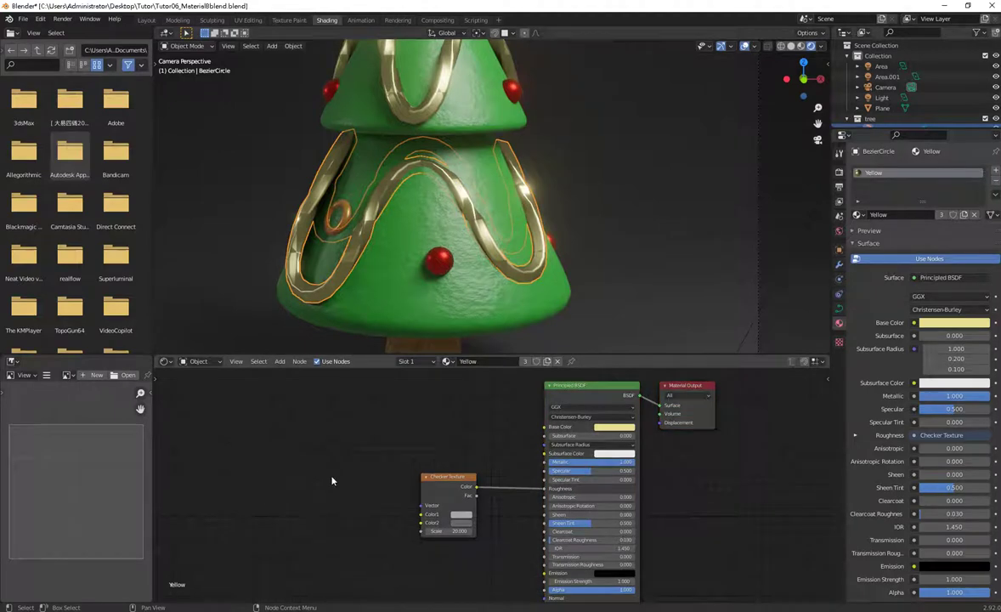
left_click_drag(428, 481, 437, 471)
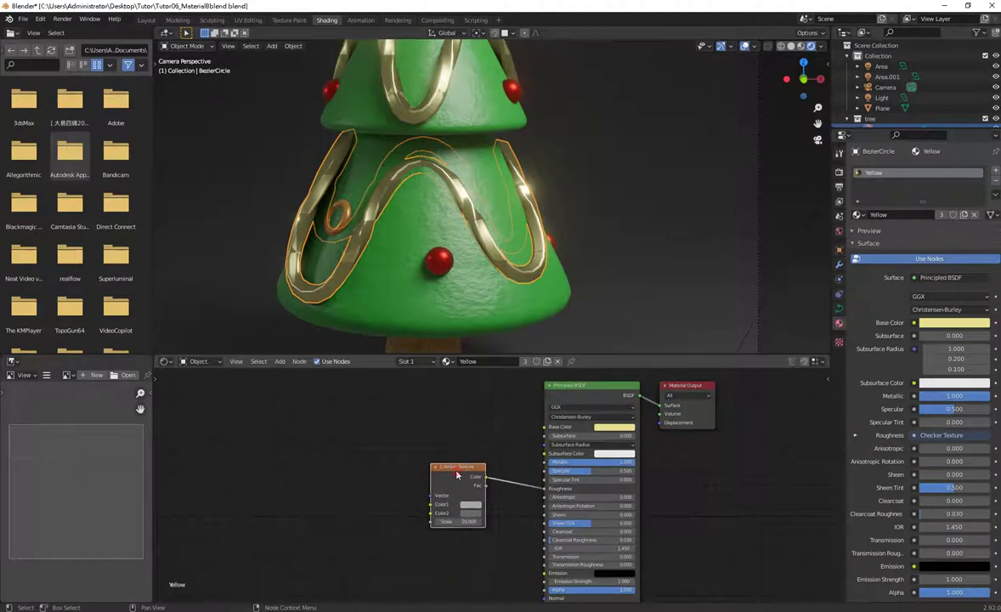
key("ctrl+t")
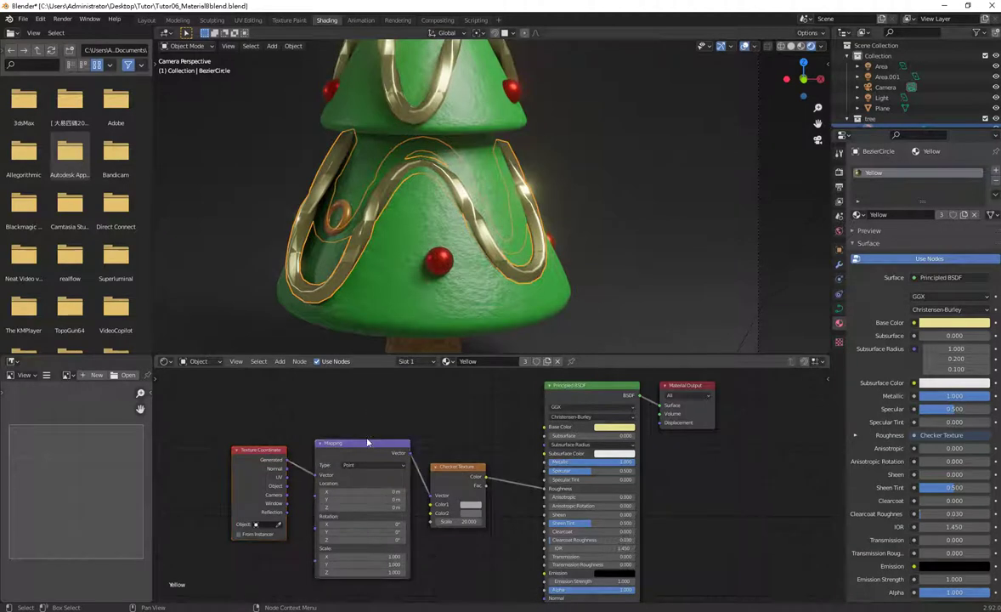
left_click_drag(369, 439, 364, 433)
left_click_drag(262, 453, 255, 450)
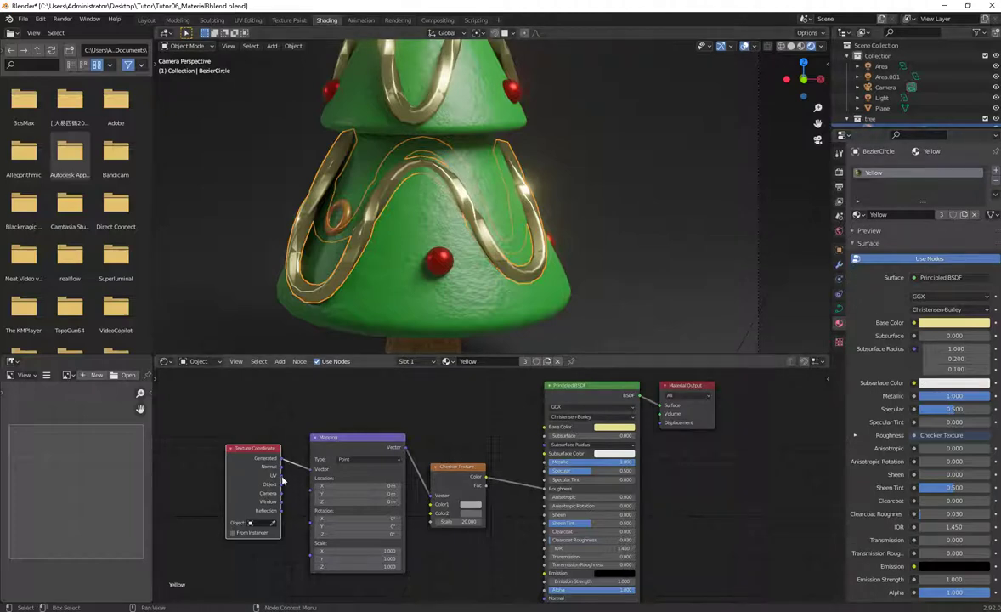
- Feed the Texture Coordinate UV output into Mapping and set Mapping Scale X to 20
left_click_drag(281, 484, 312, 469)
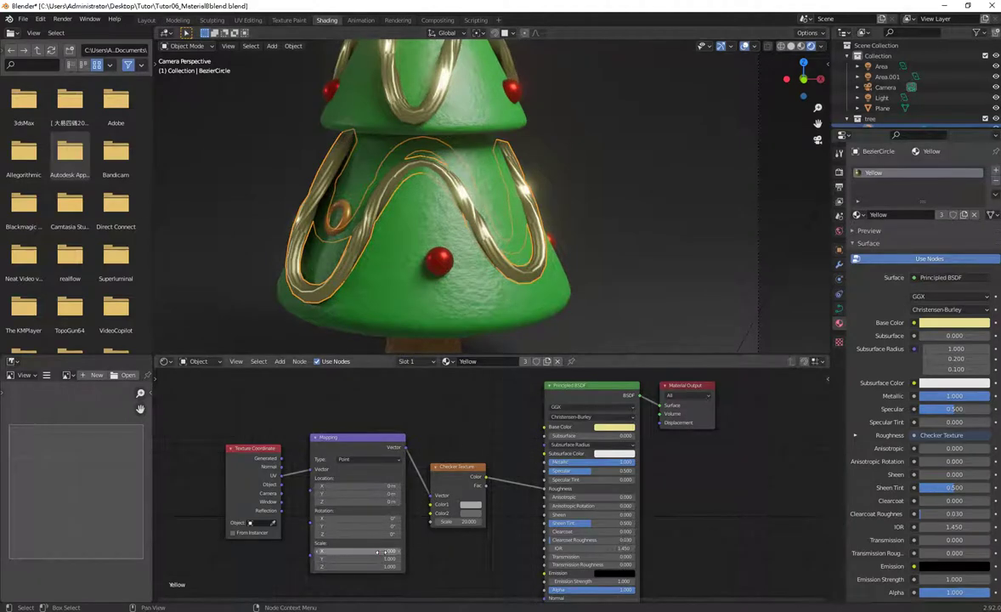
mouse_move(348, 550)
left_mouse_down()
mouse_move(417, 551)
mouse_move(384, 551)
left_mouse_up()
type("20.000")
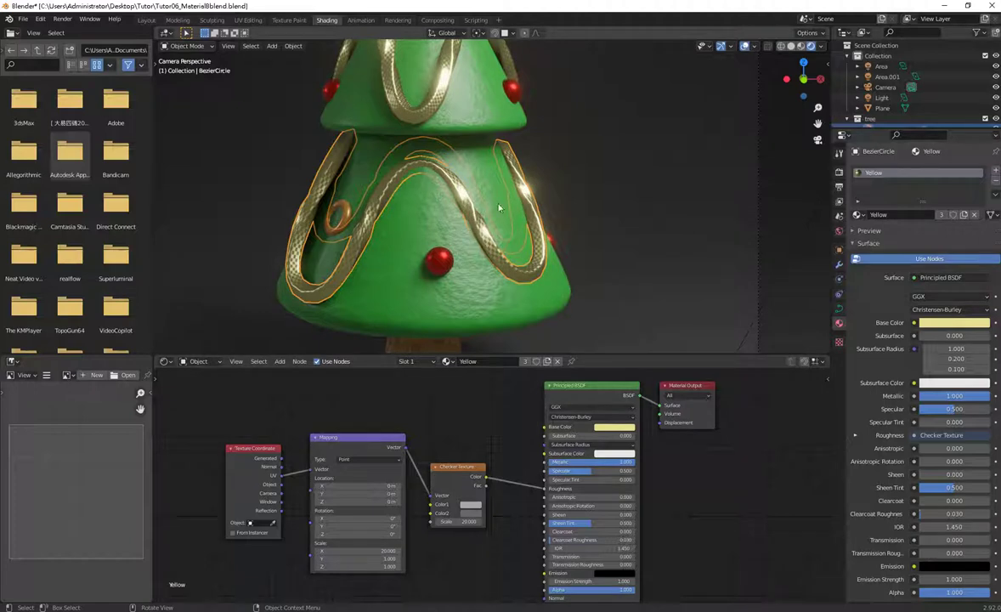
scroll(480, 130, "down", 2)
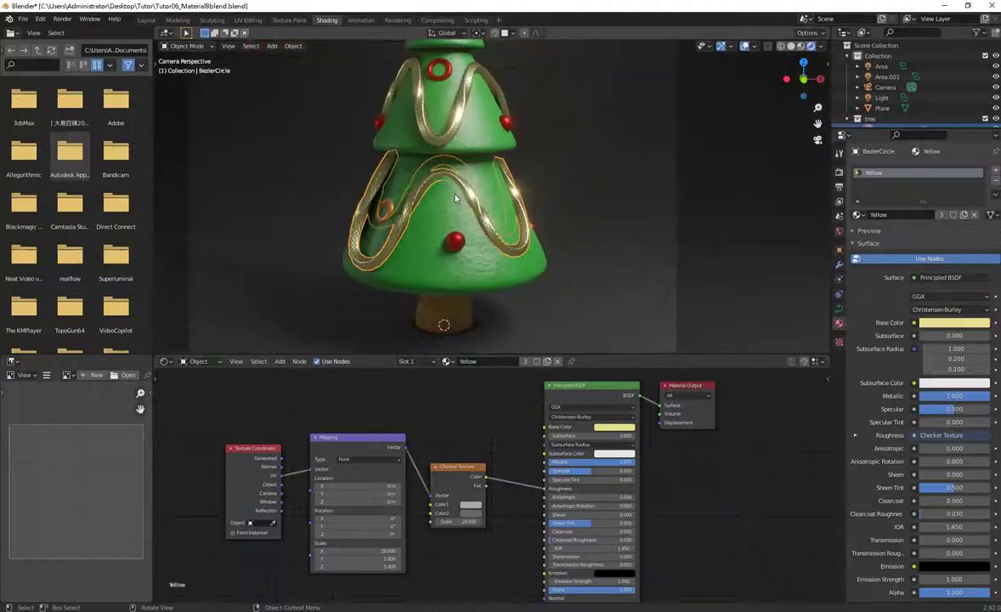
scroll(480, 130, "down", 2)
scroll(467, 140, "up", 1)
scroll(451, 153, "up", 2)
scroll(425, 170, "up", 2)
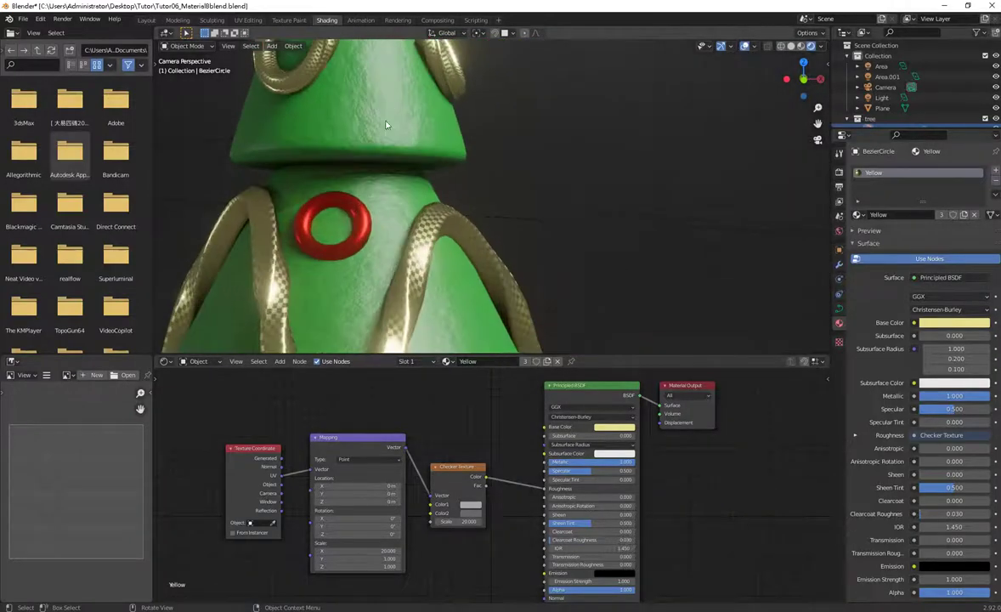
scroll(404, 196, "down", 1)
scroll(404, 195, "down", 2)
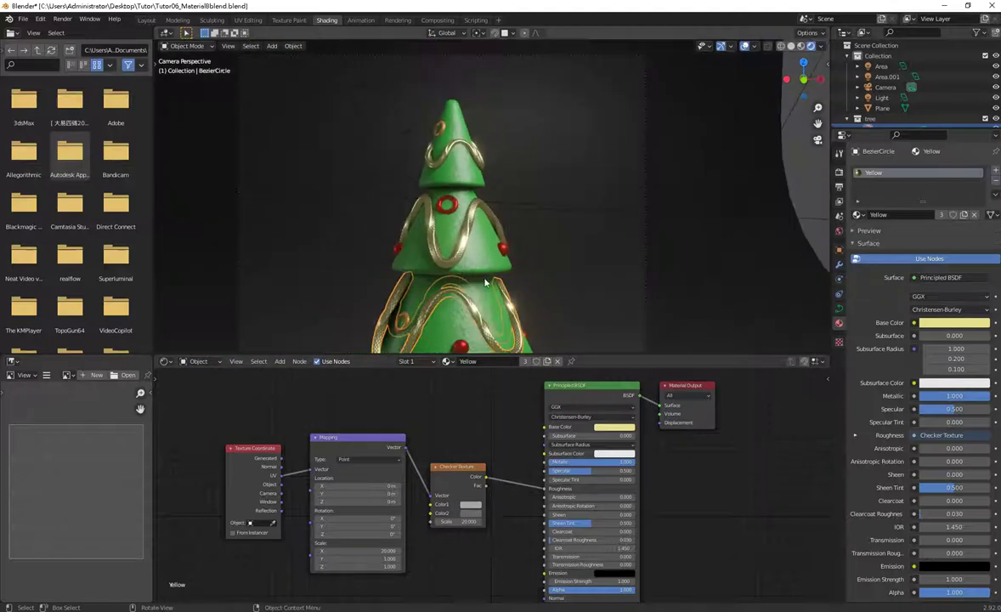
scroll(425, 259, "up", 1)
scroll(466, 215, "down", 2)
scroll(463, 210, "up", 2)
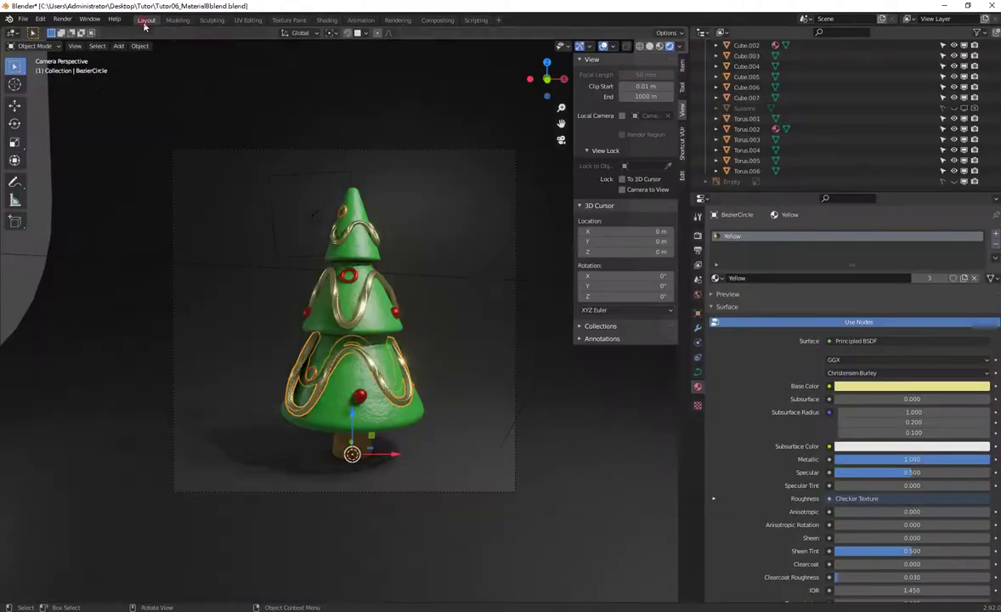
- In the Layout workspace's Render Properties, compare Bloom off and on, leaving it on
left_click(146, 19)
scroll(418, 456, "up", 2)
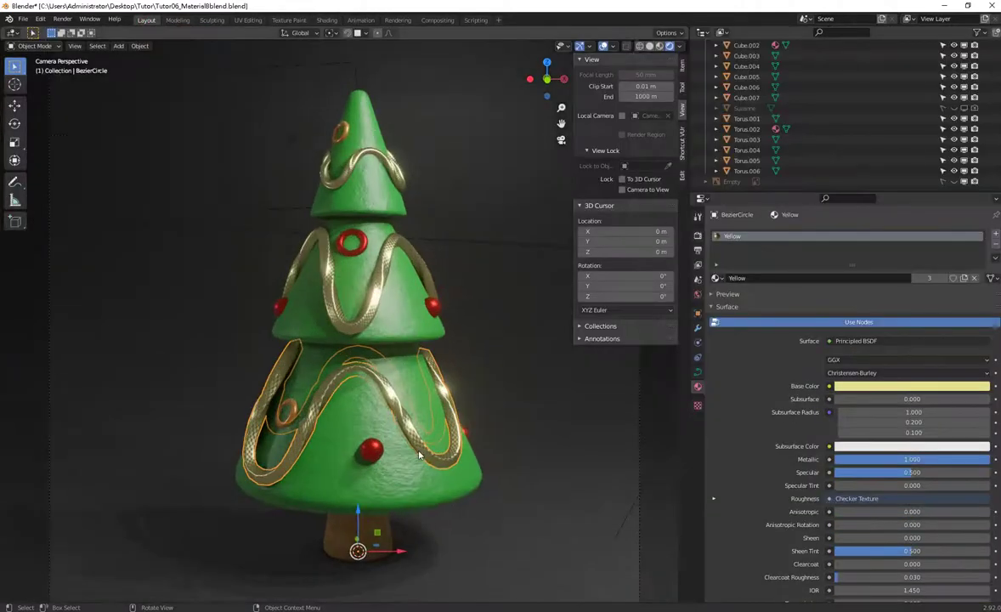
scroll(418, 456, "down", 2)
left_click(698, 235)
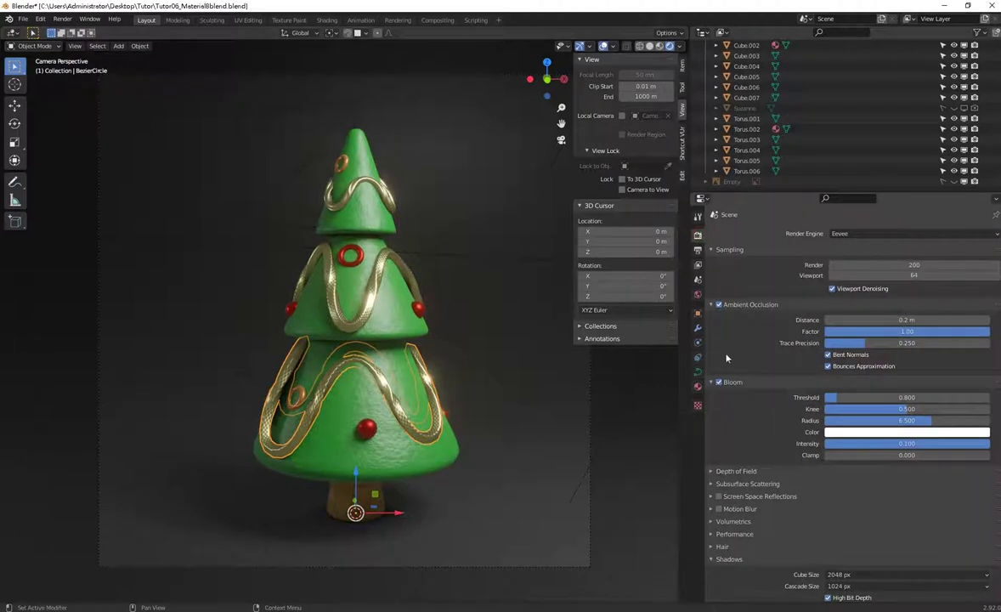
left_click(719, 383)
left_click(719, 383)
left_click(719, 383)
left_click(720, 384)
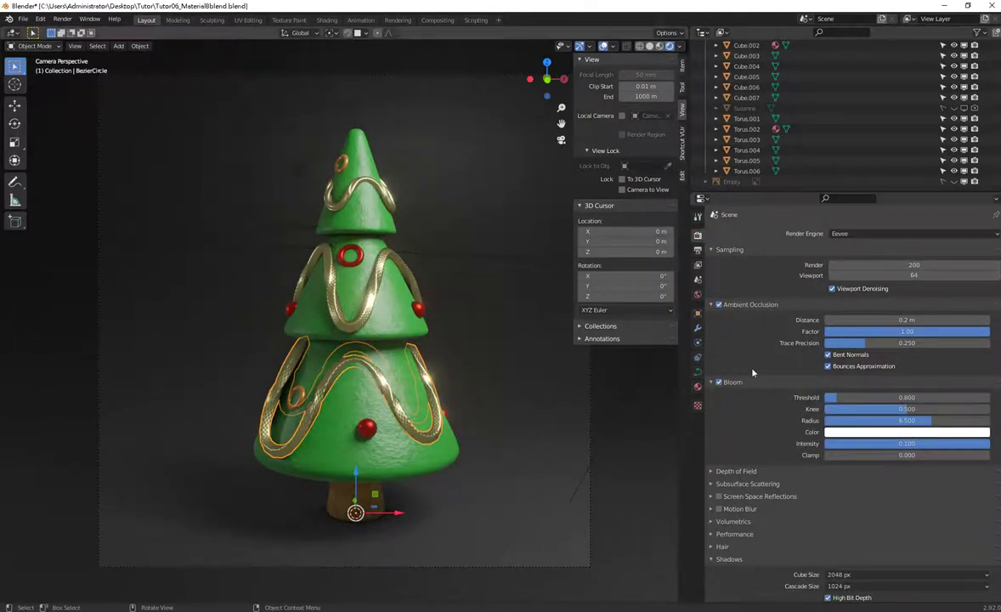
left_click(720, 383)
left_click(720, 384)
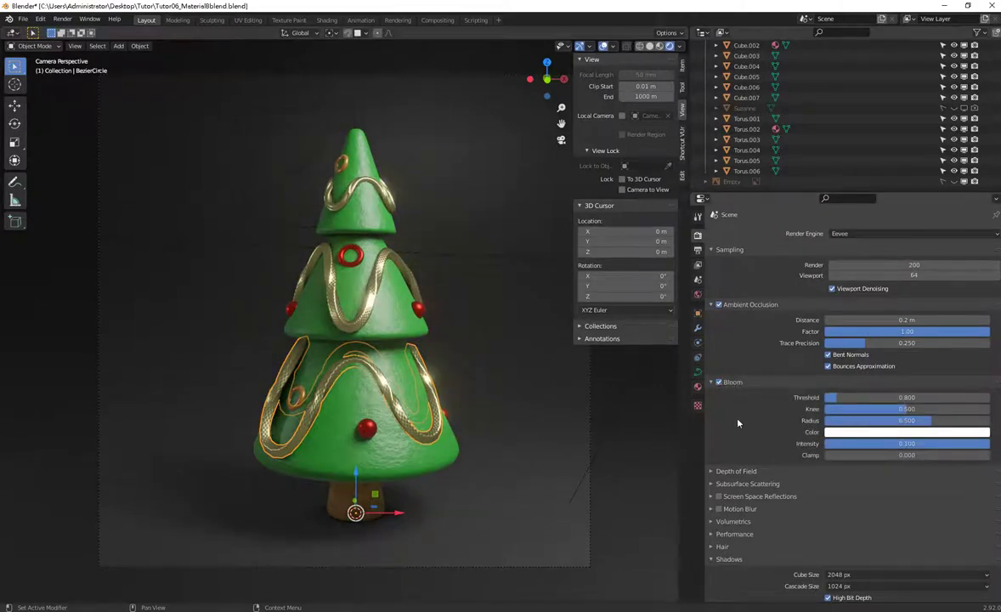
- Enable Screen Space Reflections with Refraction after comparing it on and off
left_click(719, 498)
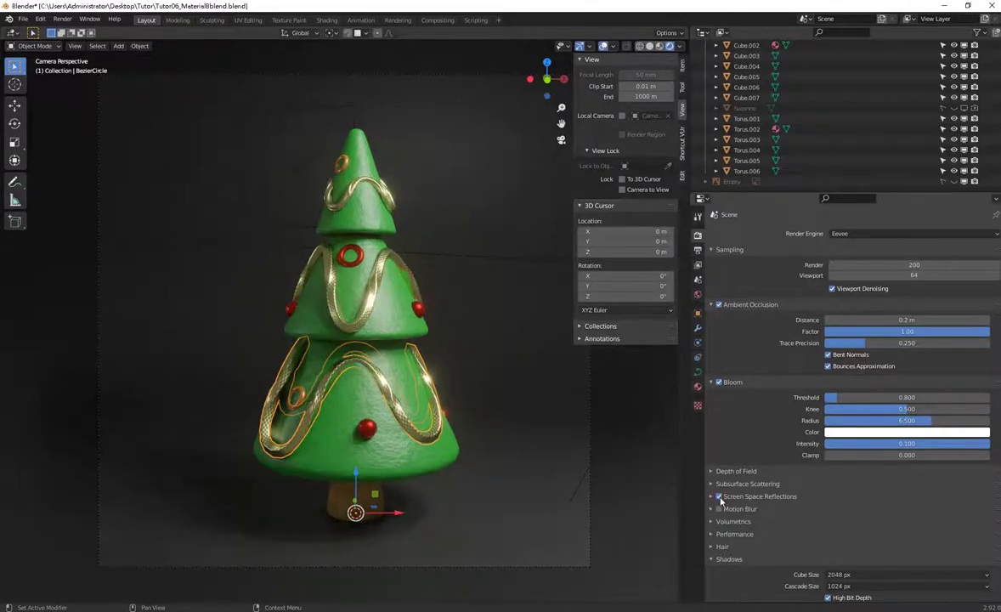
left_click(720, 498)
left_click(719, 497)
left_click(719, 497)
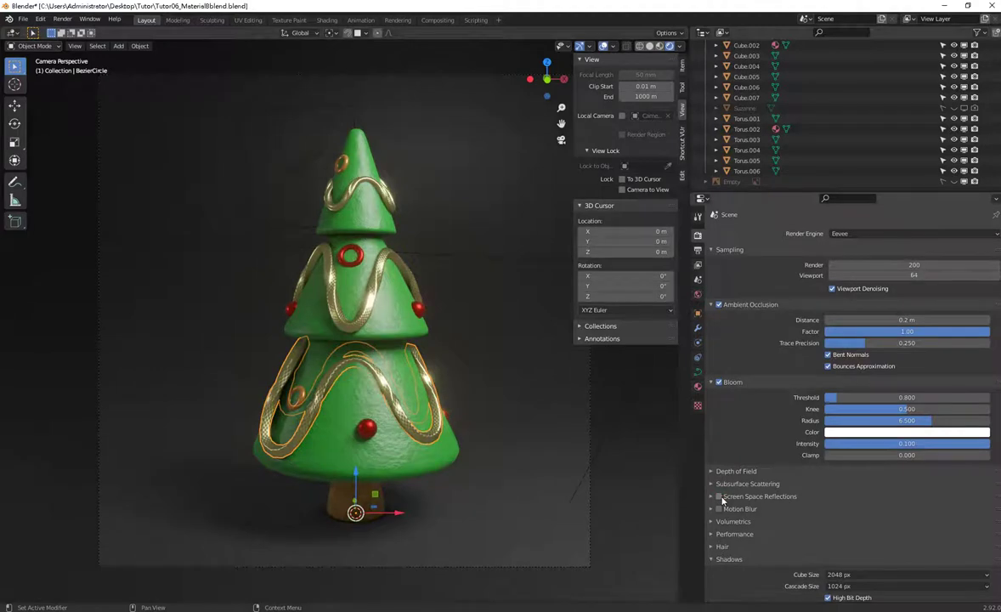
left_click(719, 497)
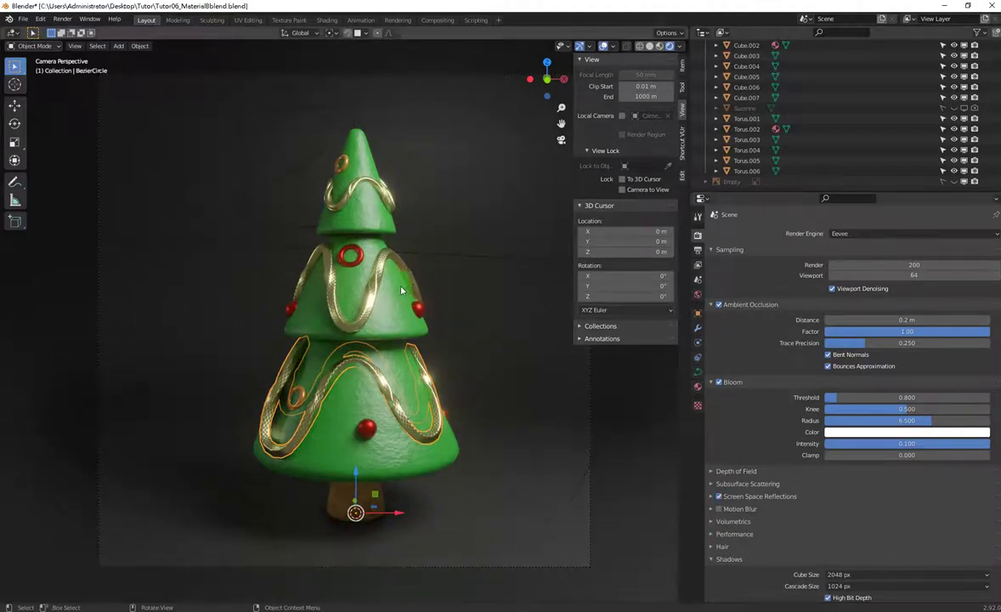
left_click(717, 499)
left_click(718, 497)
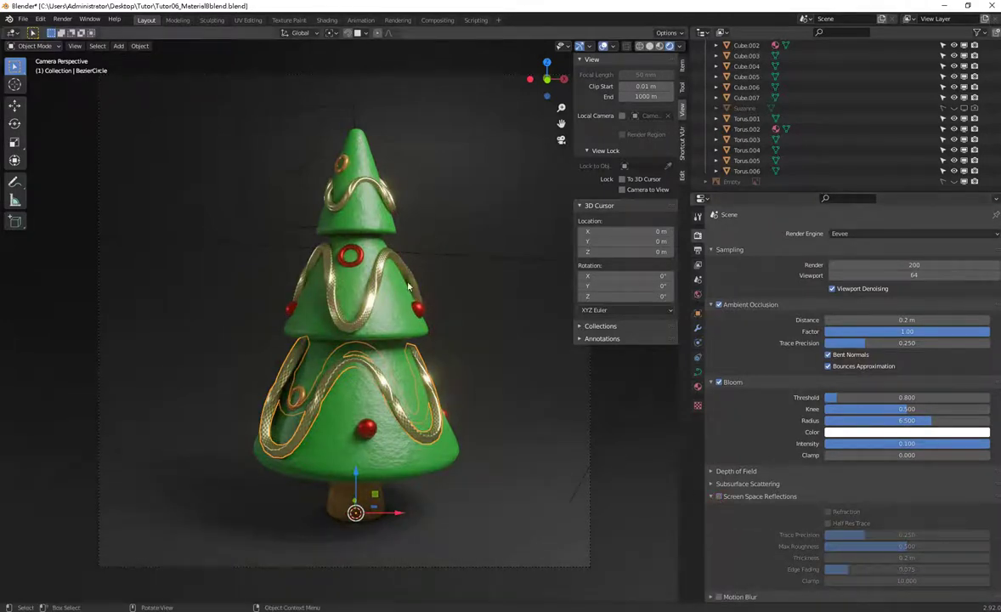
left_click(719, 496)
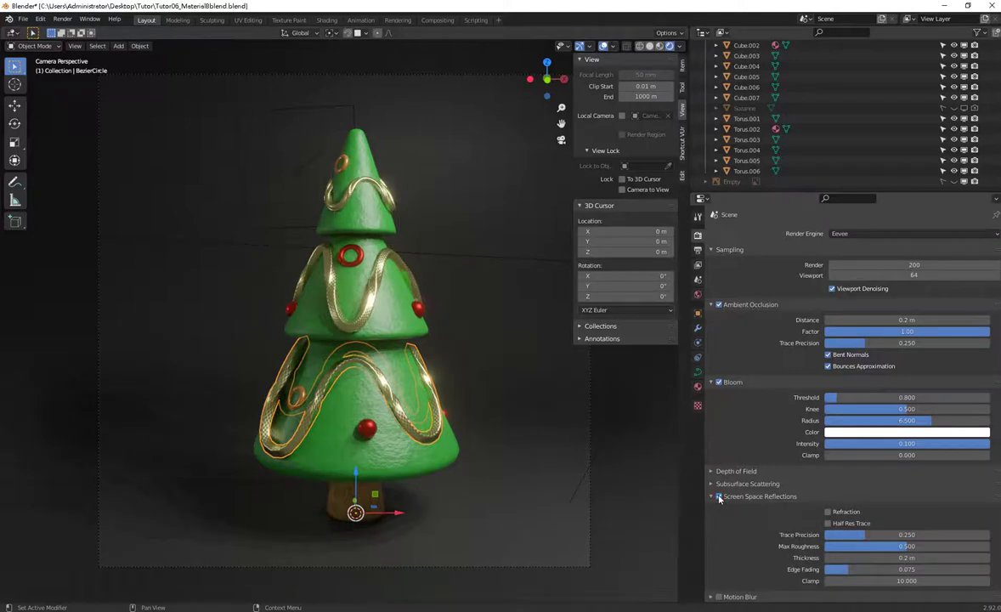
left_click(829, 512)
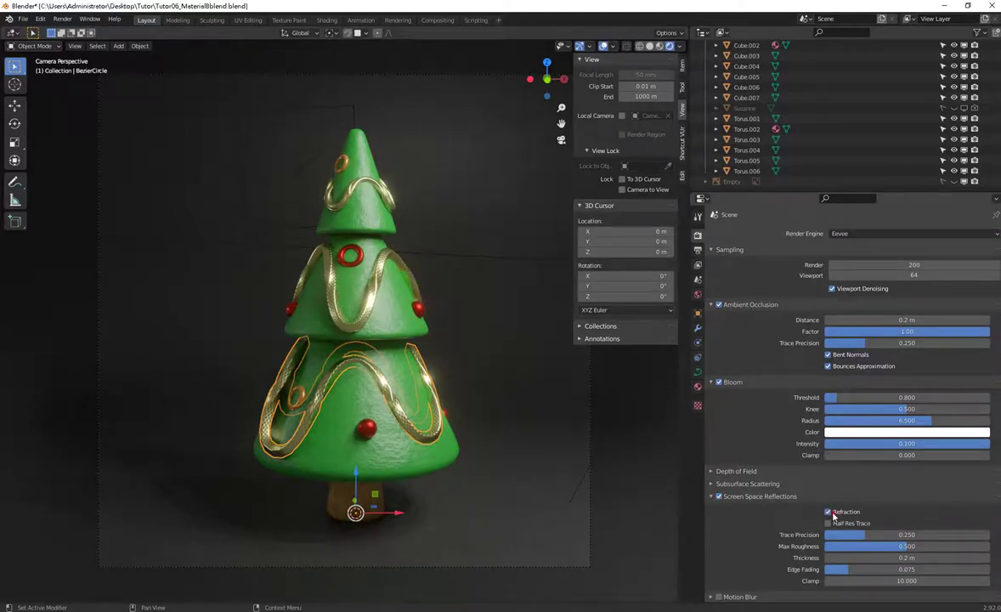
left_click(731, 497)
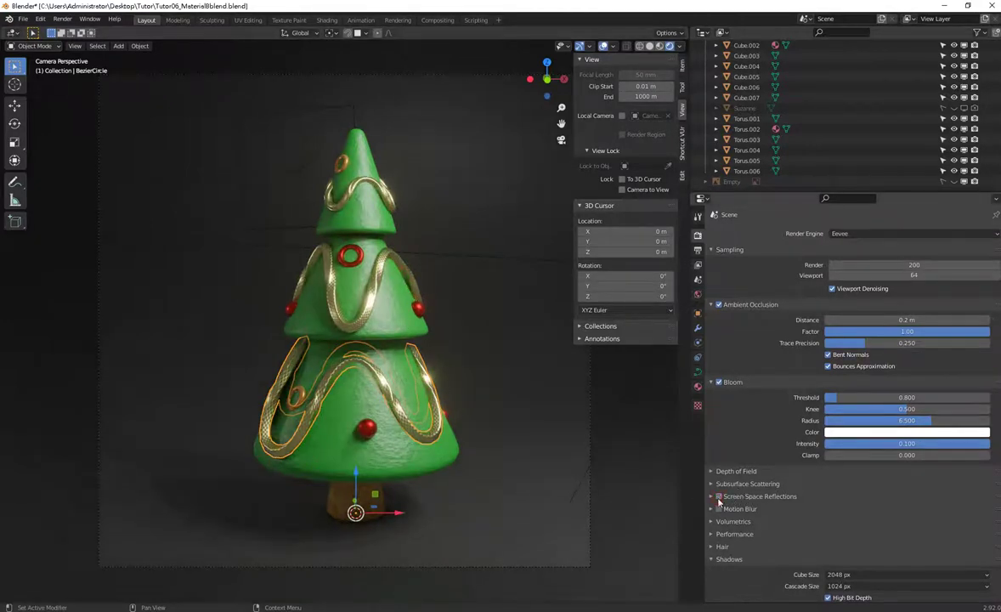
scroll(774, 502, "down", 3)
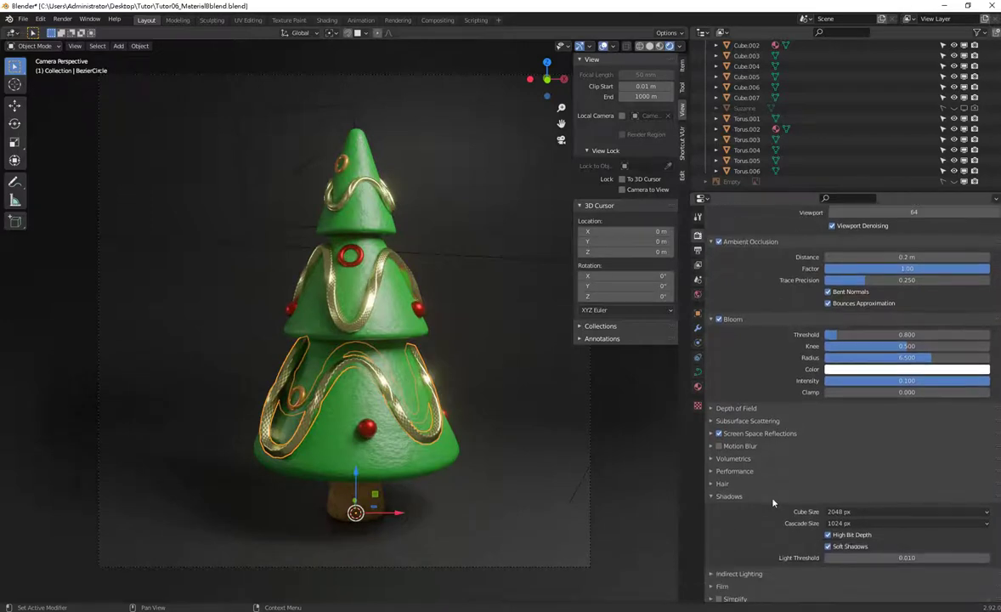
- Expand Screen Space Reflections and lower Max Roughness from 0.500 to 0.091
left_click(710, 498)
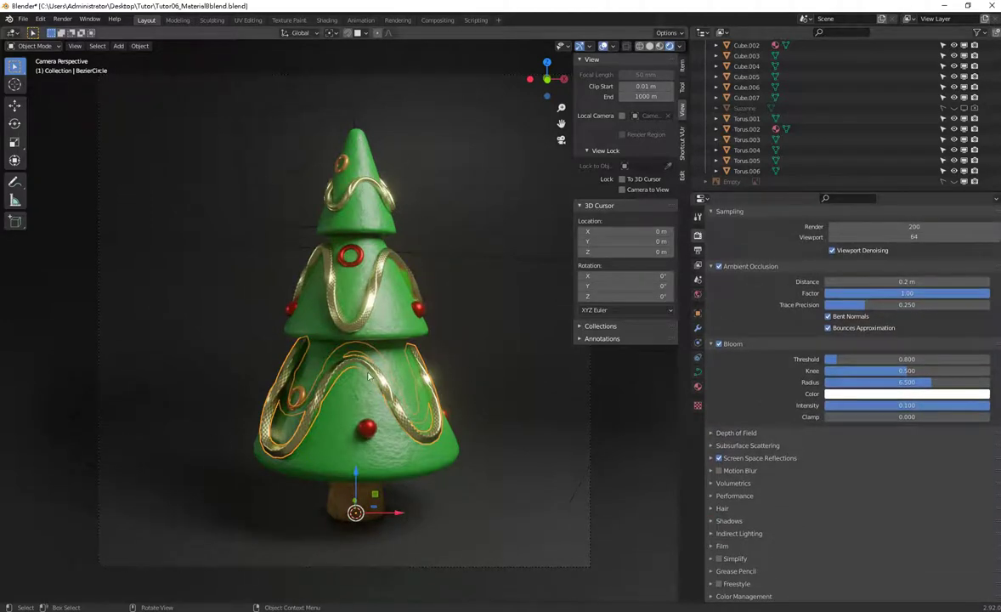
left_click(711, 458)
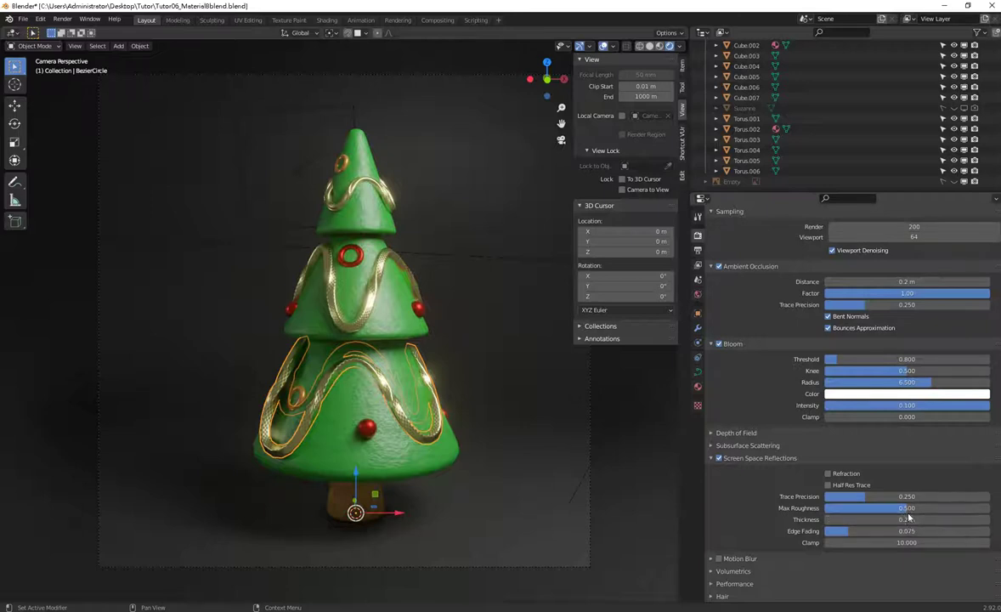
left_click_drag(905, 508, 854, 507)
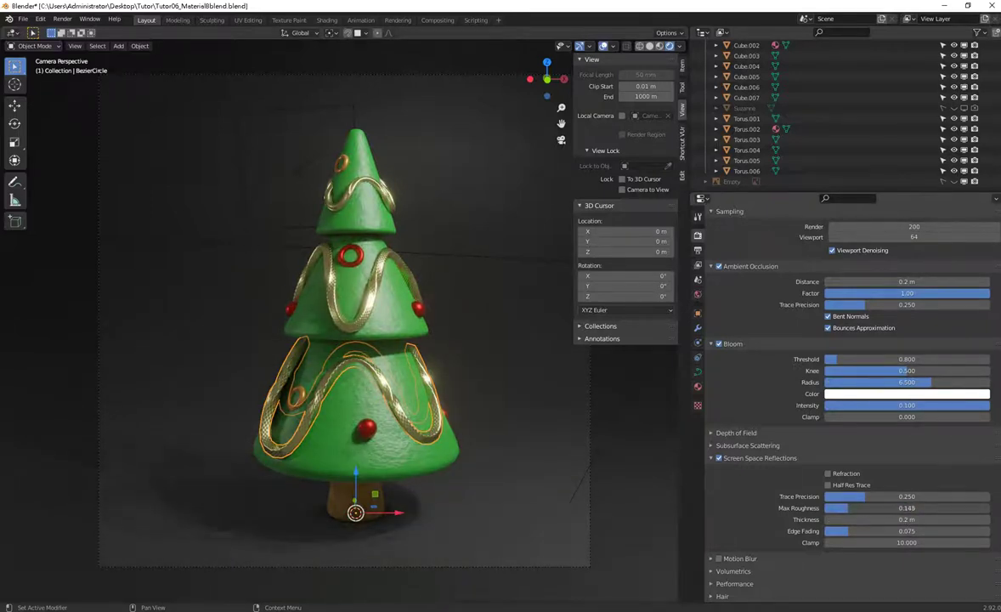
key("ctrl+z")
key("ctrl+z")
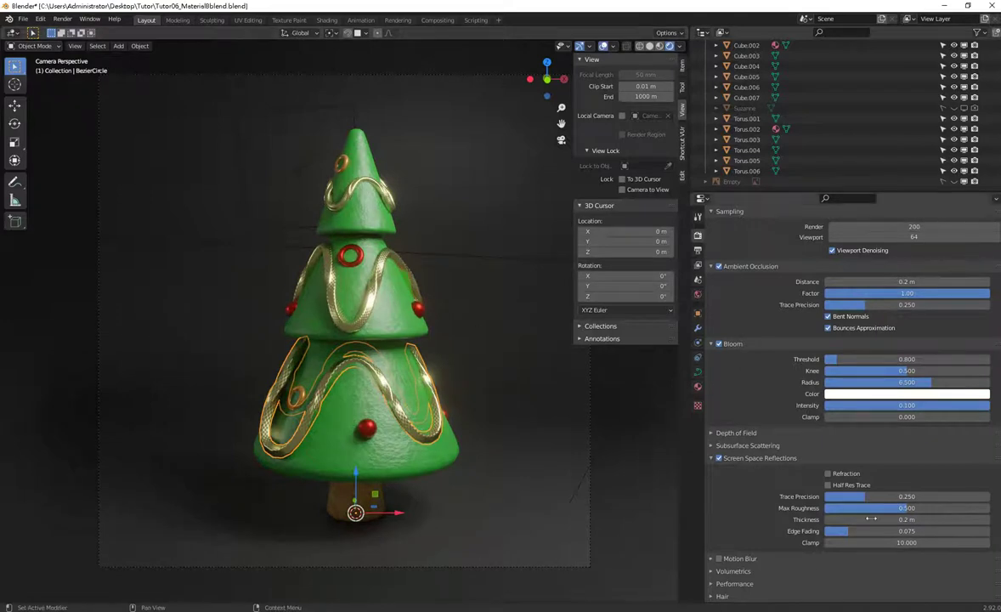
mouse_move(905, 513)
left_mouse_down()
mouse_move(829, 508)
mouse_move(837, 508)
left_mouse_up()
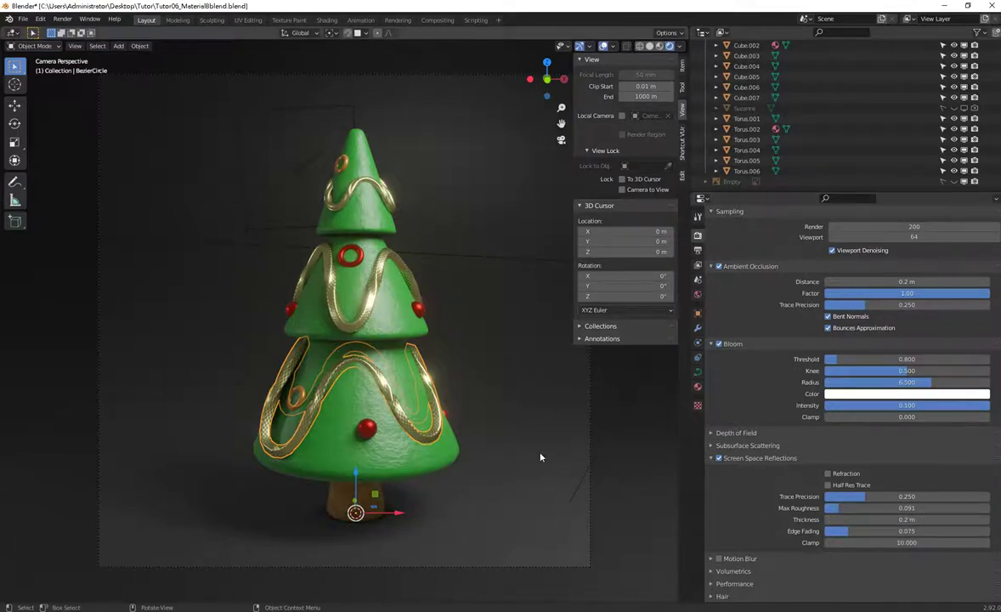
- Render the toy tree with F12 and save it as Tree_EeveeLight_materialC.png, adapted from the materialB name
key("F12")
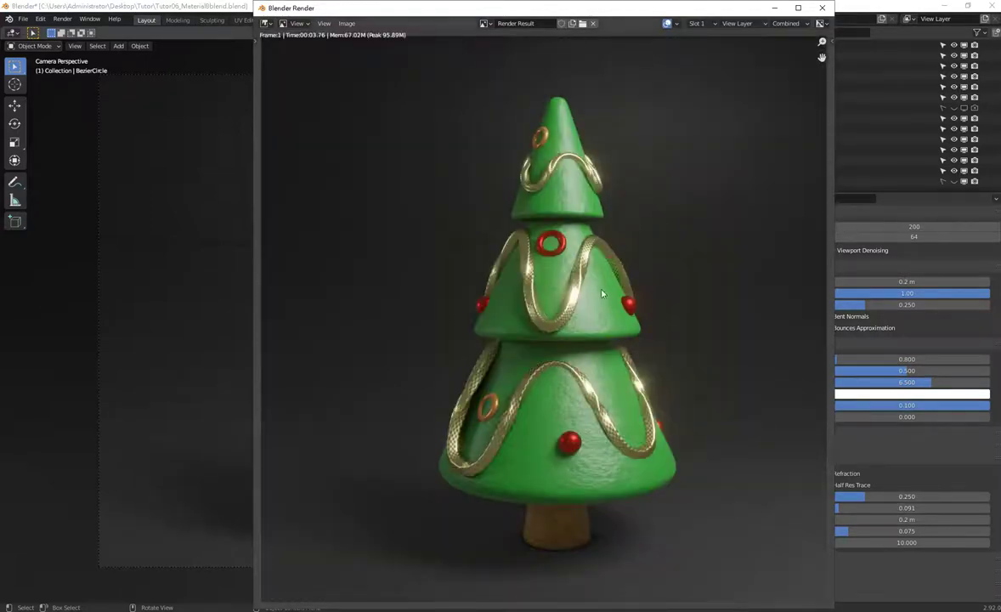
left_click(347, 23)
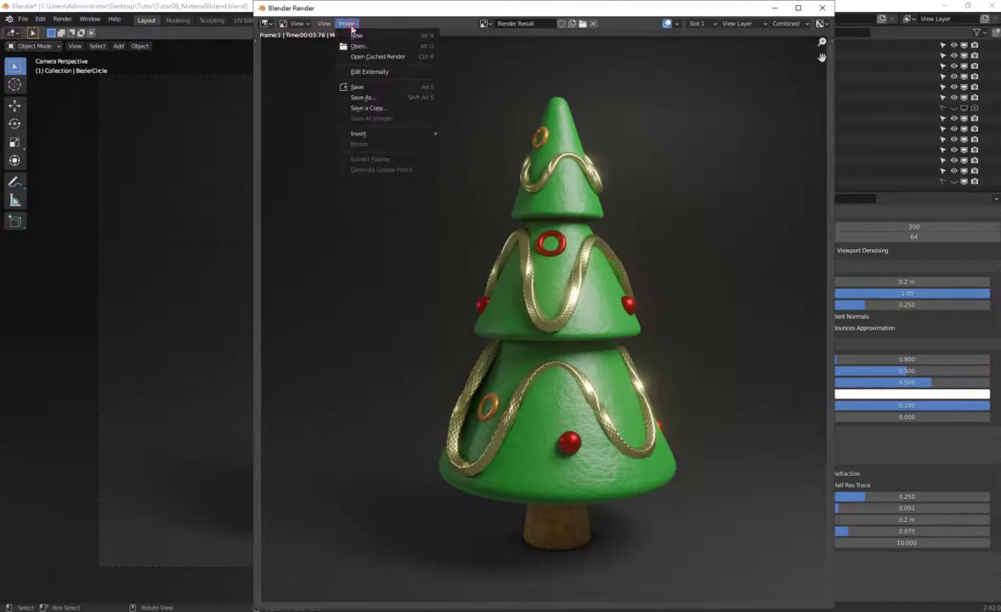
left_click(382, 97)
left_click(471, 201)
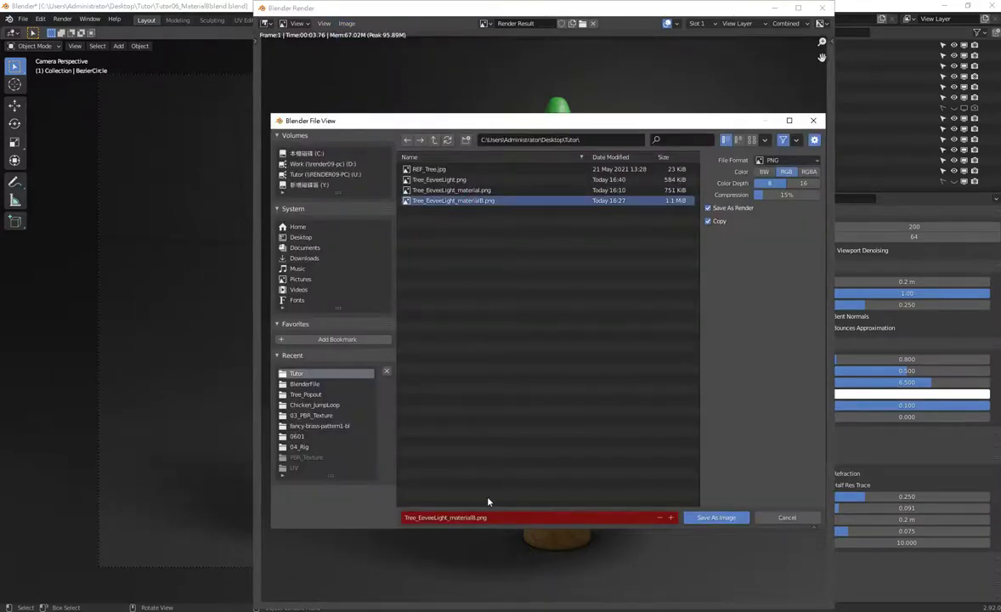
left_click(487, 517)
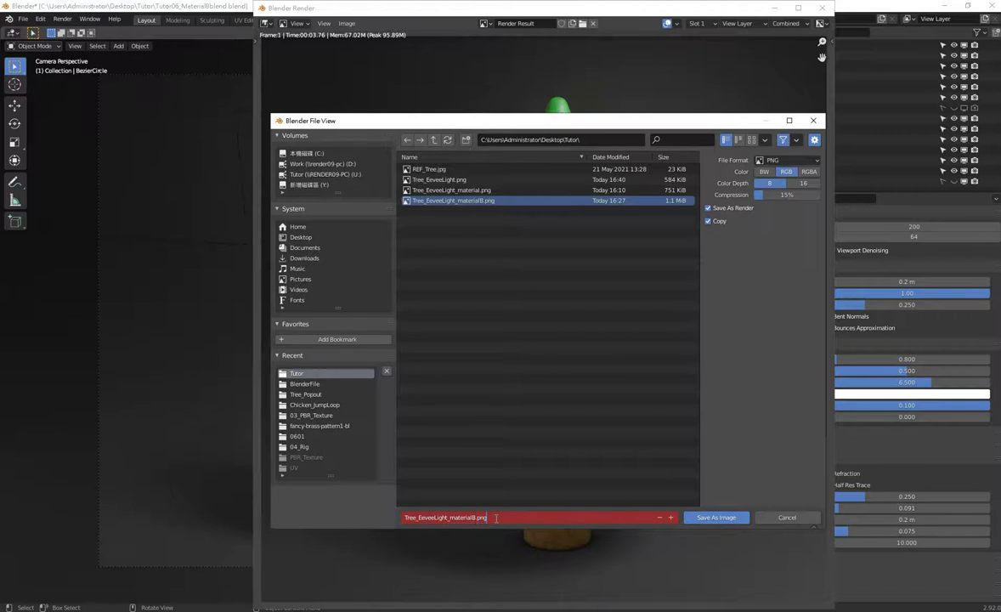
key("BackSpace")
type("C")
left_click(714, 518)
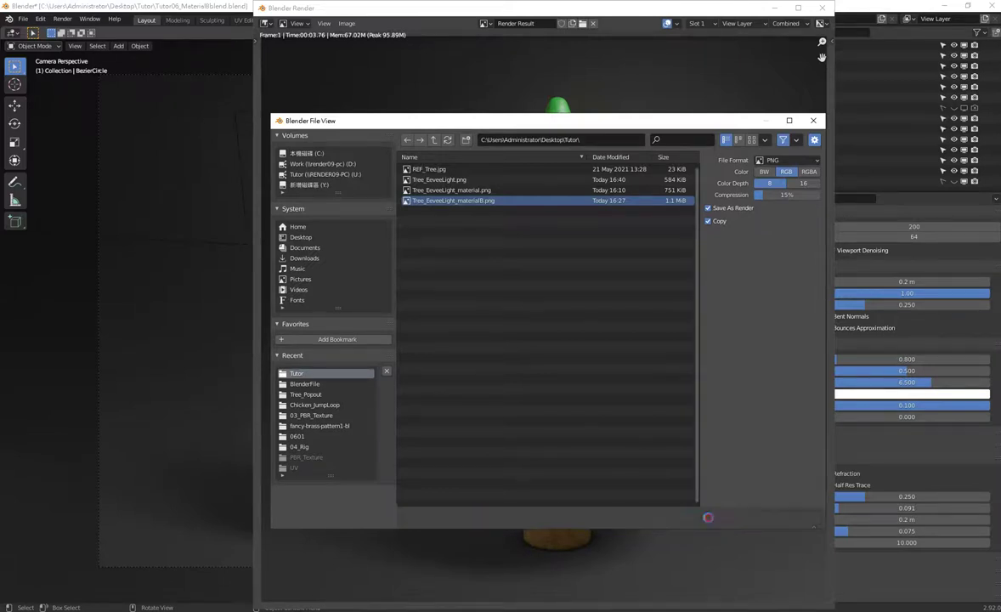